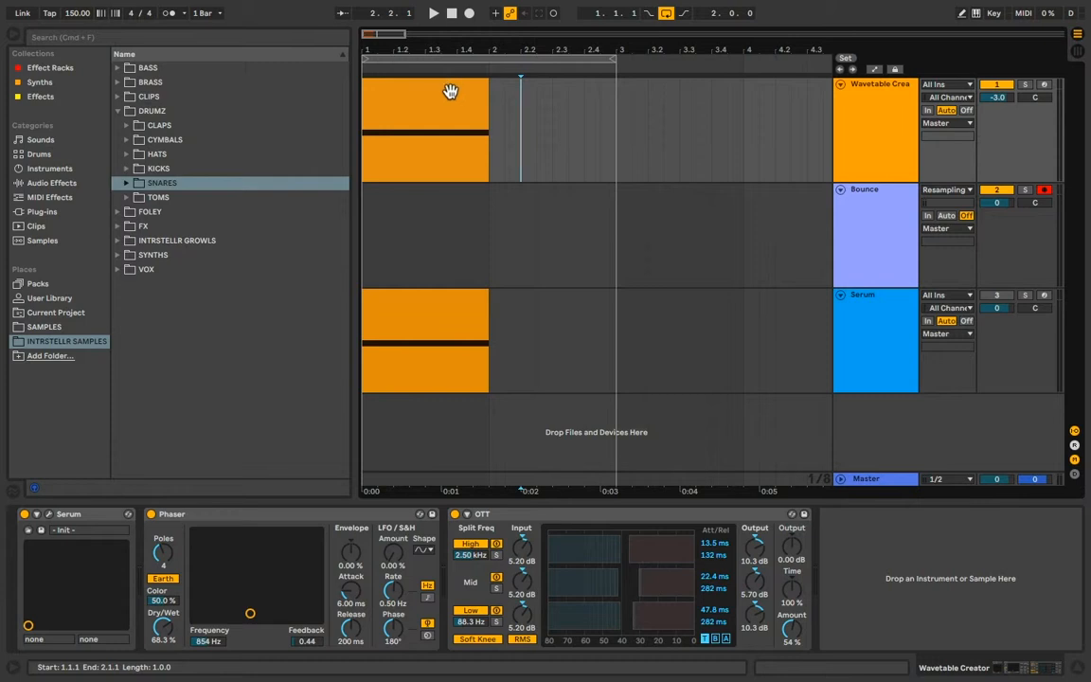
- Review the device chains on the Wavetable Creator, Bounce and Serum tracks and select the Wavetable Creator clip
click(894, 144)
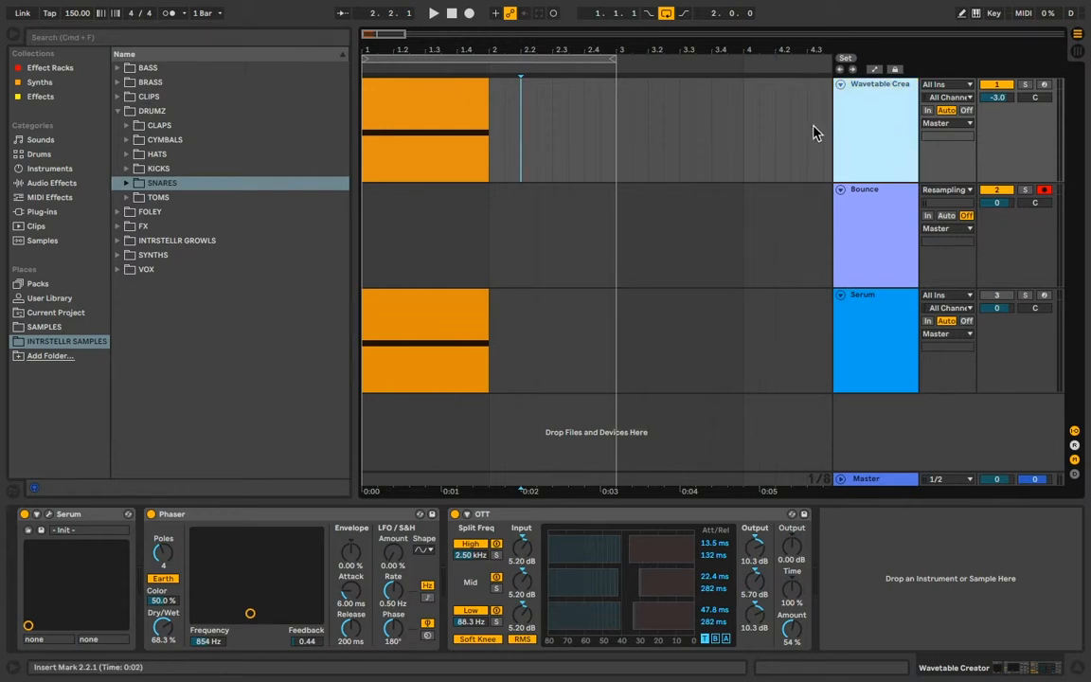
click(727, 112)
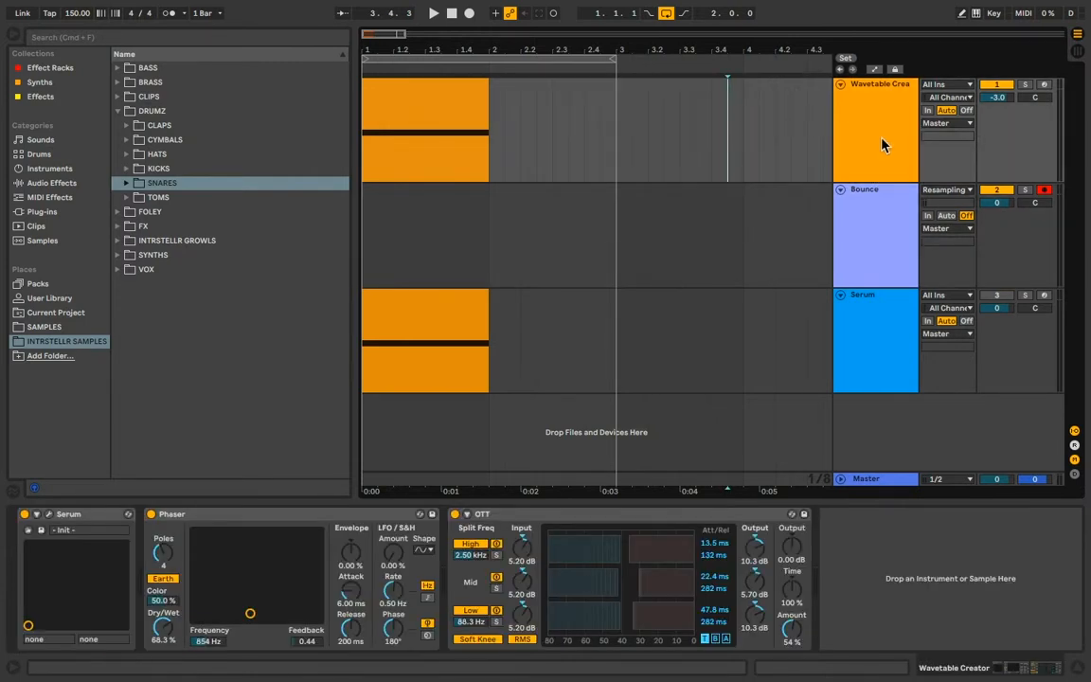
click(882, 141)
click(877, 226)
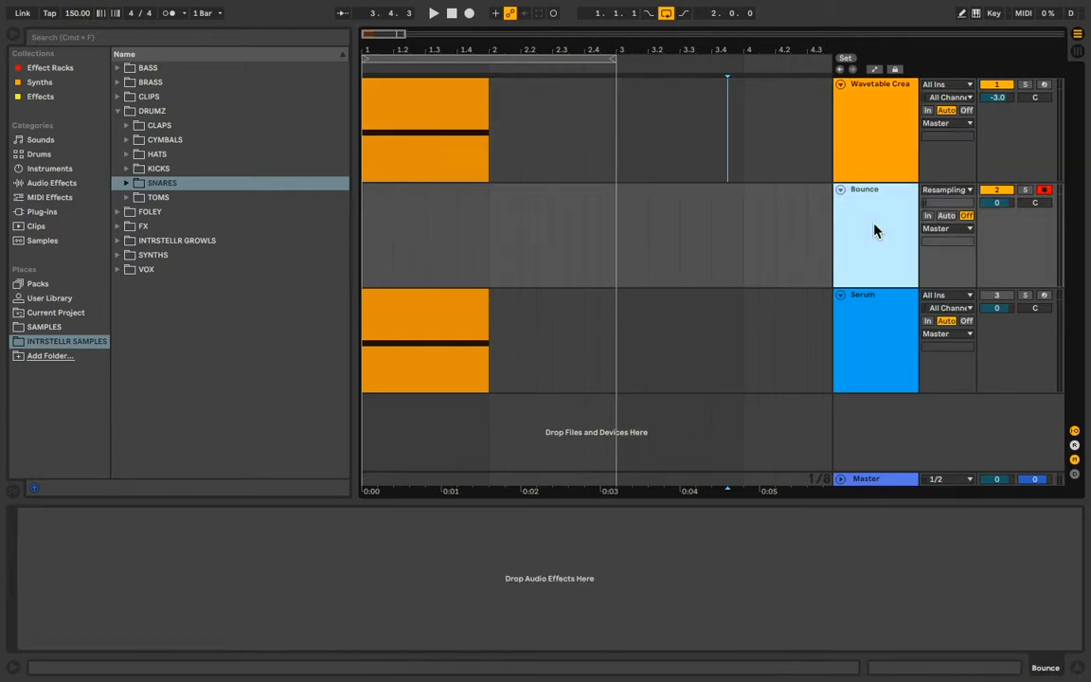
click(890, 317)
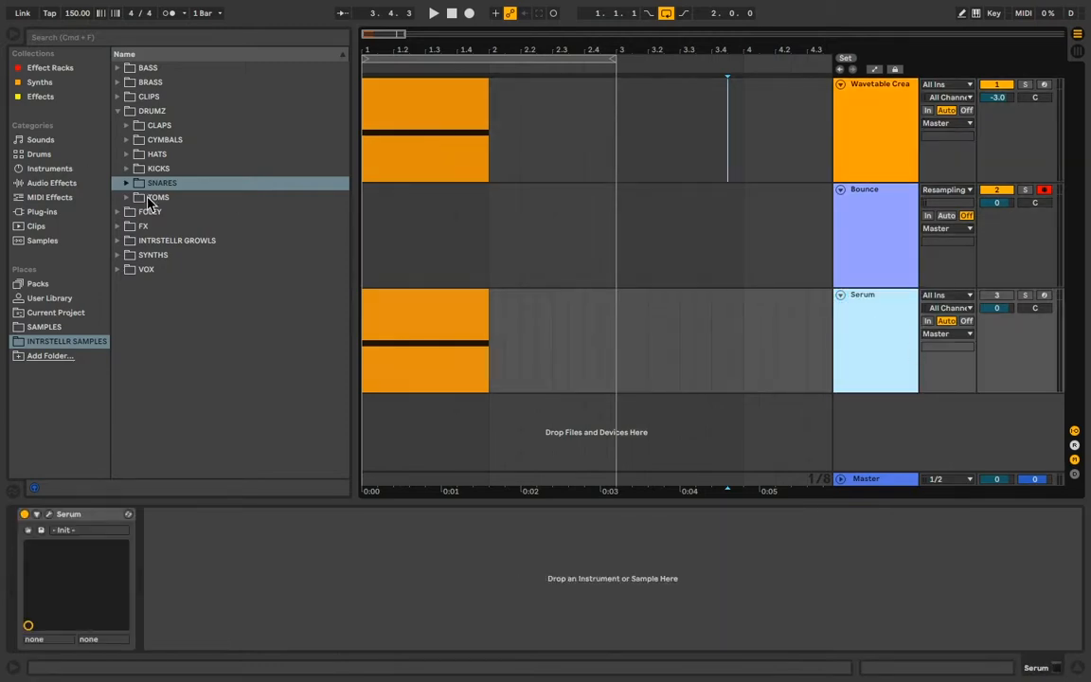
double_click(443, 84)
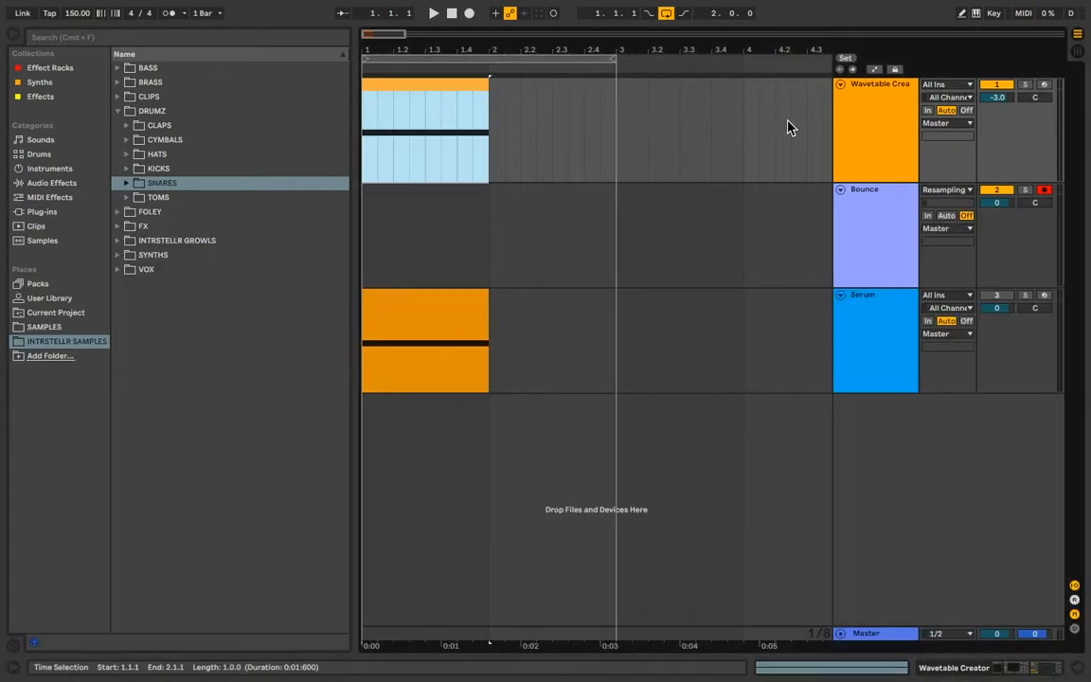
- Examine the Wavetable Creator track's Serum patch: its oscillators, LFO 1 and LFO 2 destinations, filter and effects
click(880, 129)
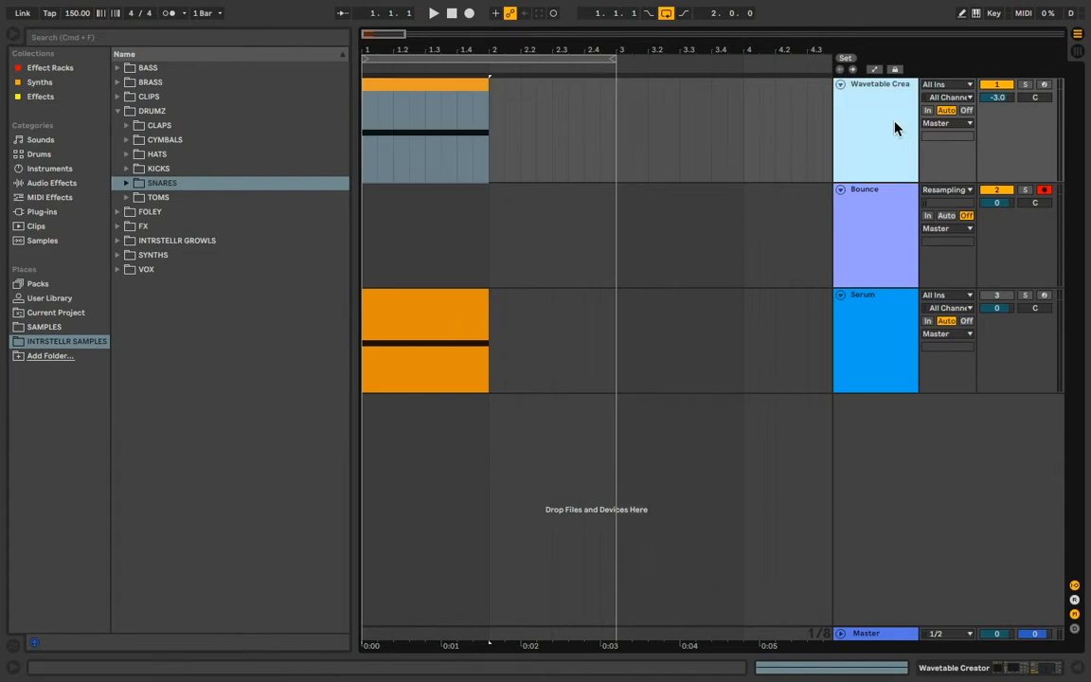
double_click(894, 127)
drag(358, 122, 317, 47)
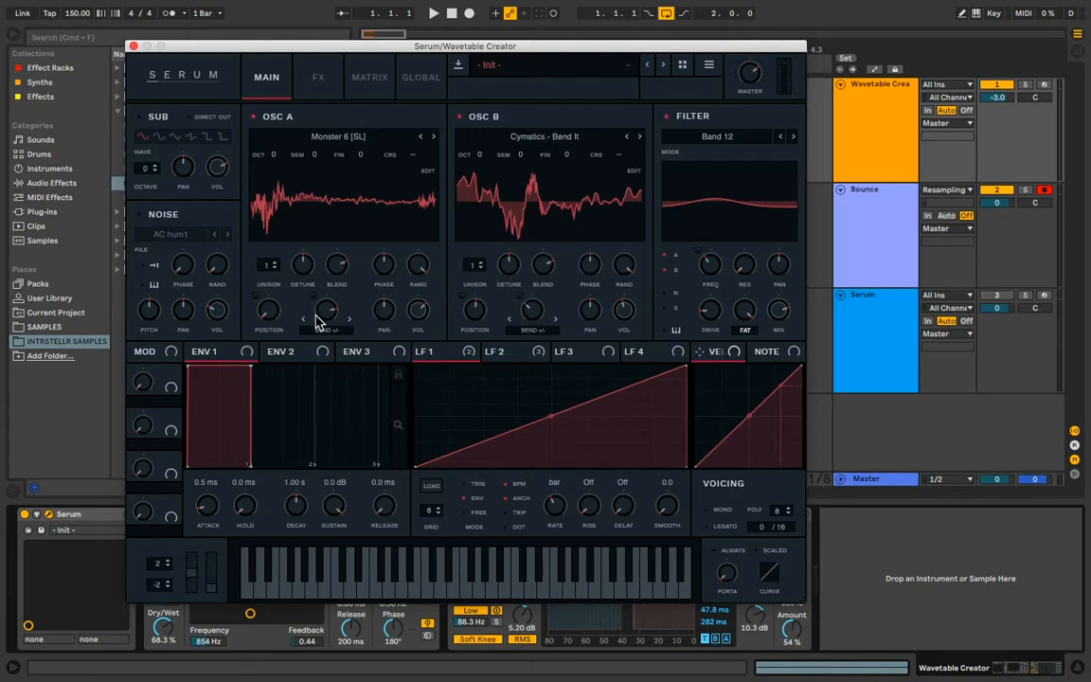
drag(429, 358, 270, 312)
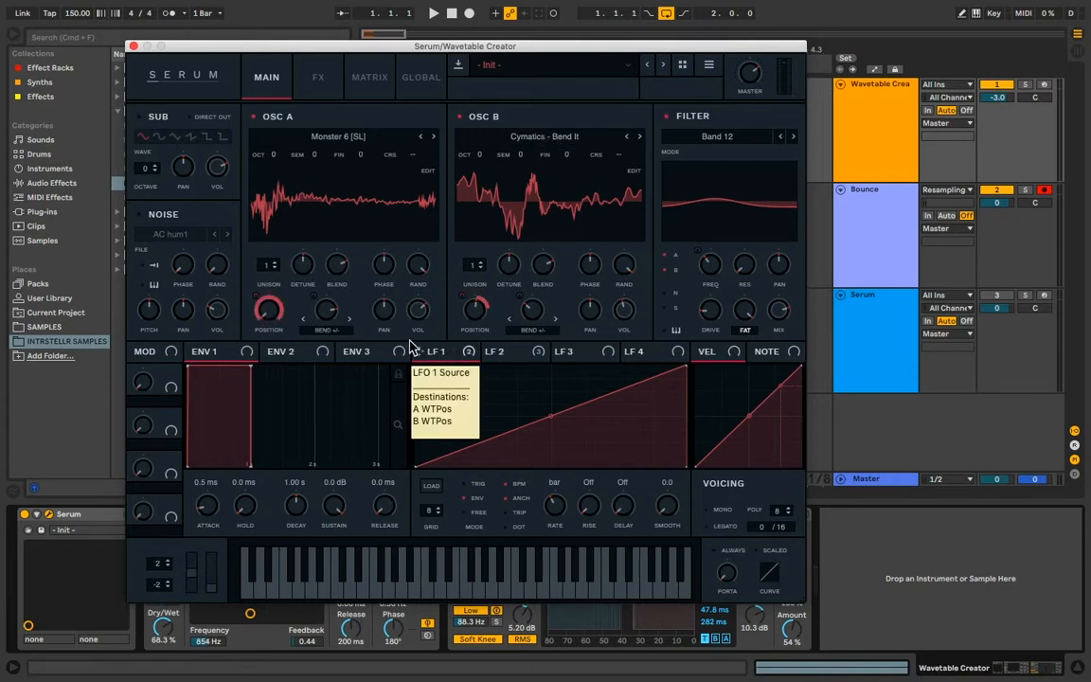
click(511, 355)
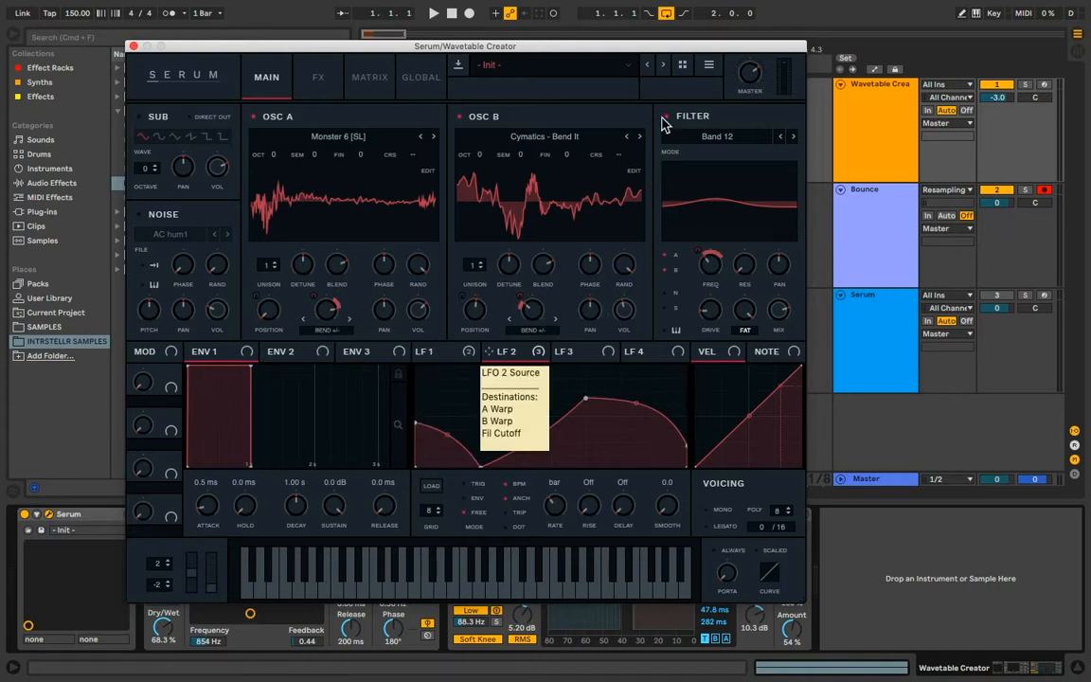
click(319, 79)
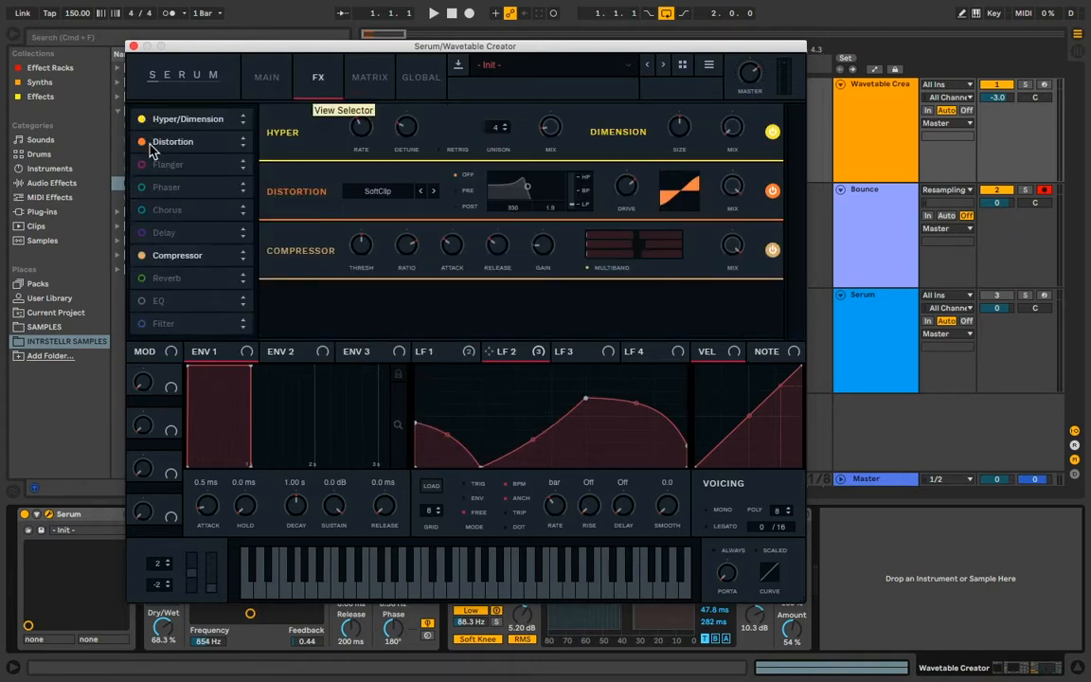
click(254, 76)
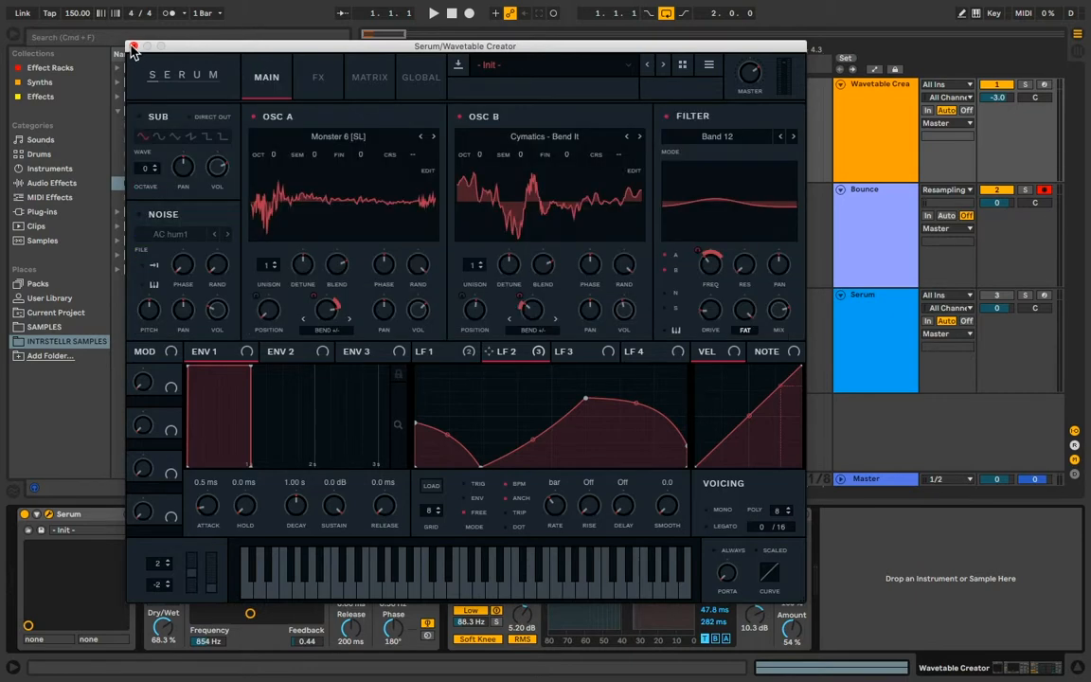
click(133, 45)
- Play the Wavetable Creator clip and check the Serum track and the Bounce track's Resampling input
key(space)
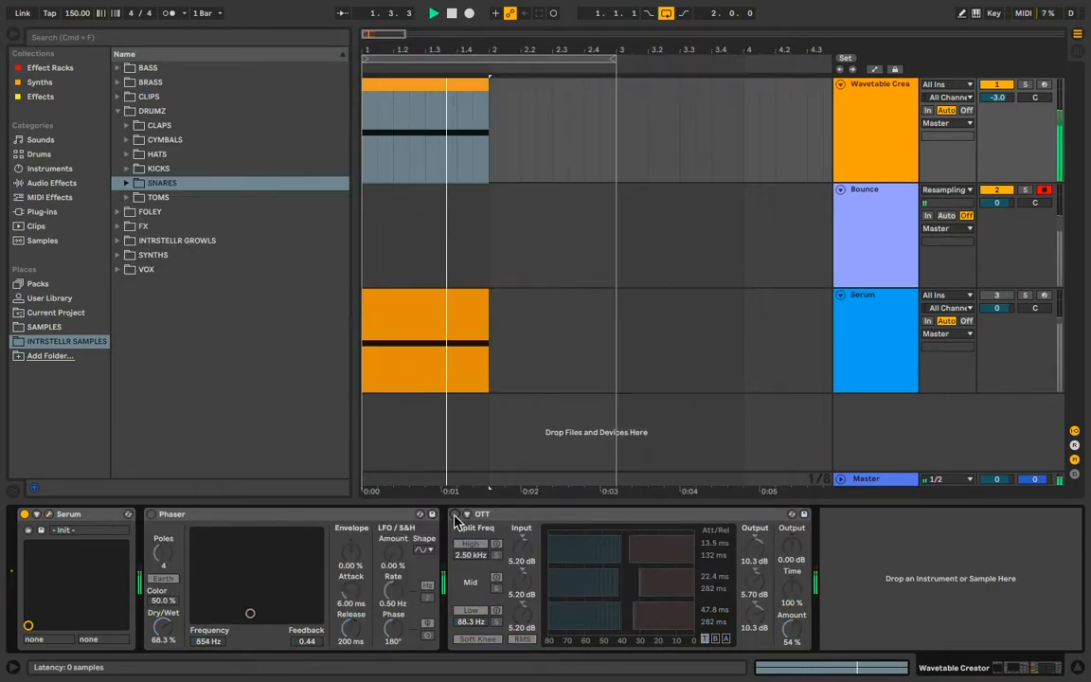
click(451, 165)
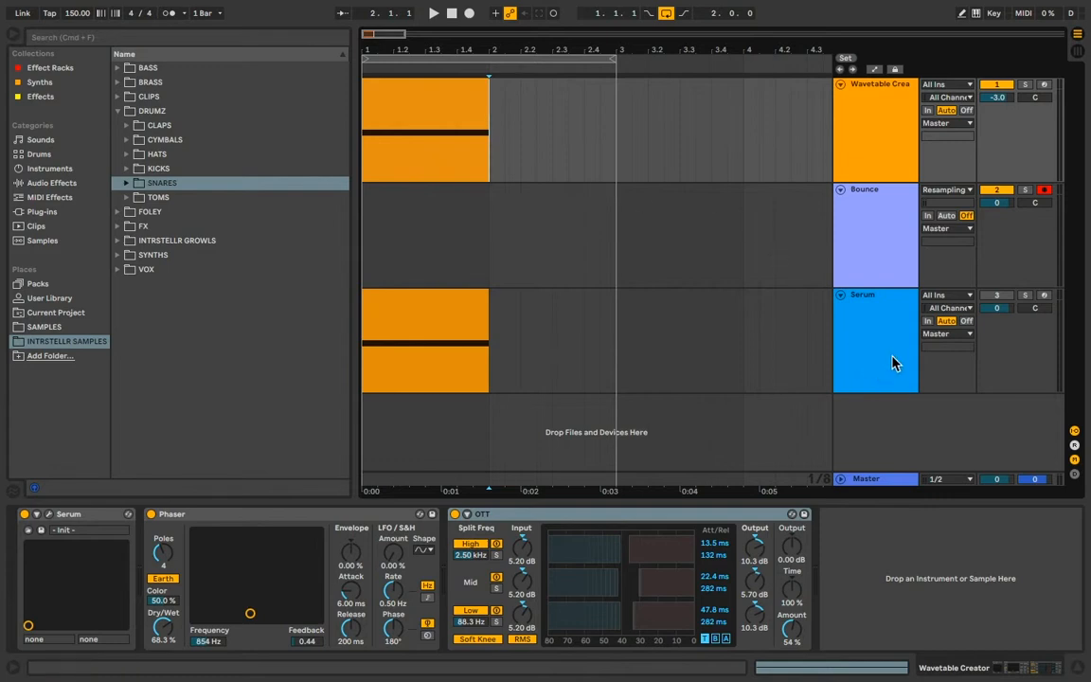
click(884, 329)
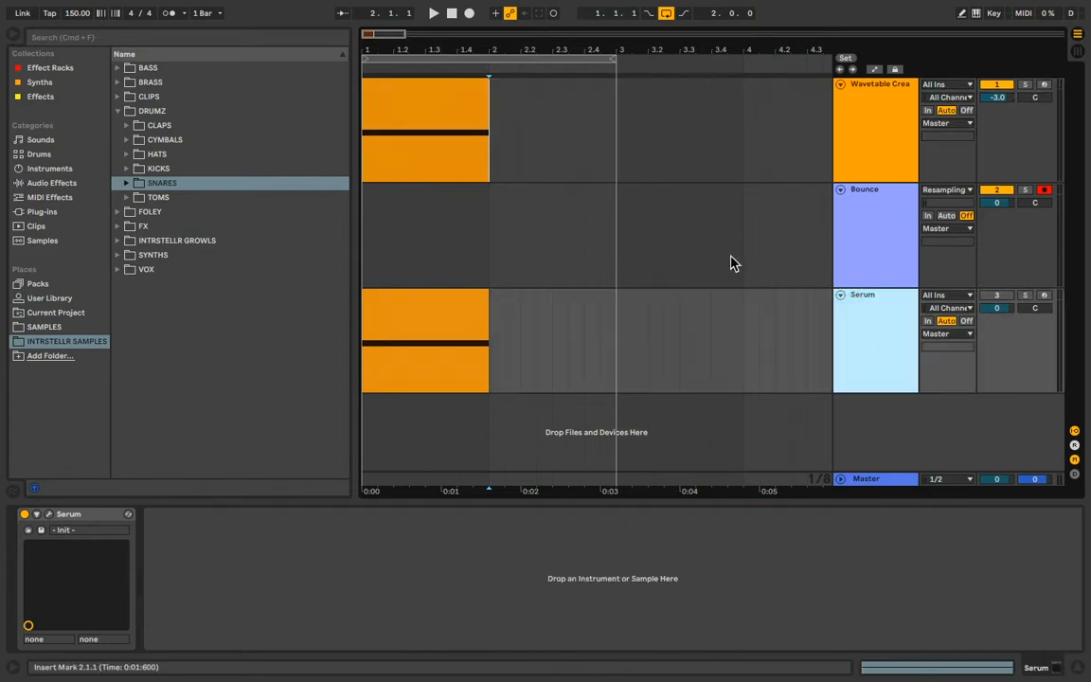
click(916, 226)
click(944, 193)
click(944, 195)
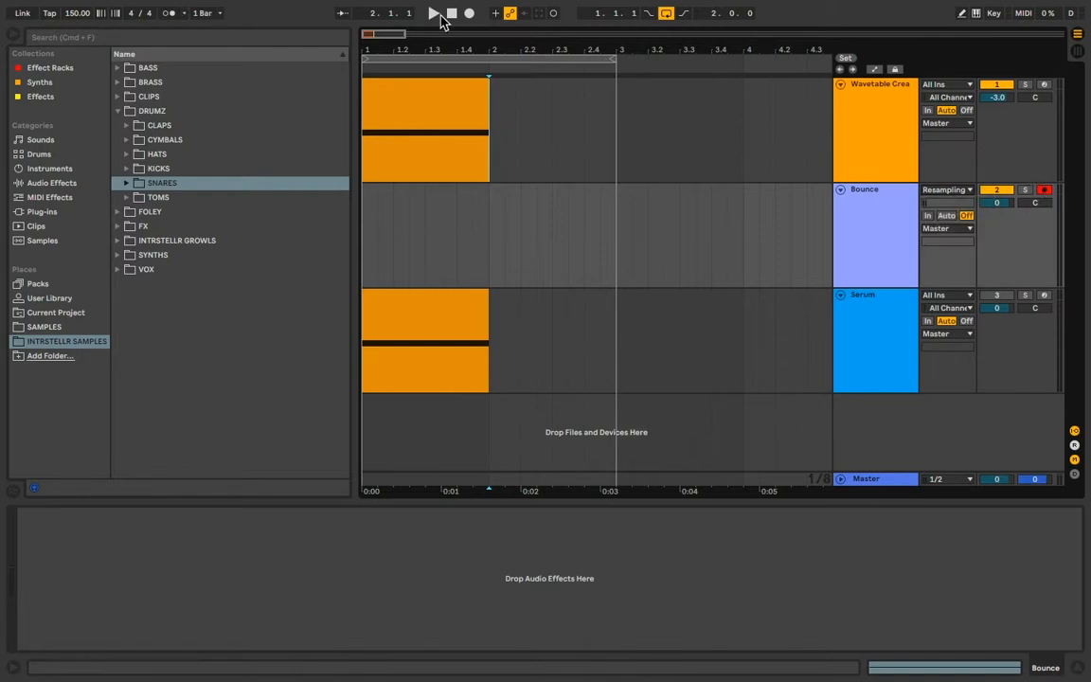
- Record the Wavetable Creator sound onto the Bounce track from bar 1 and trim the recorded clip's end to 2.1.3
click(471, 14)
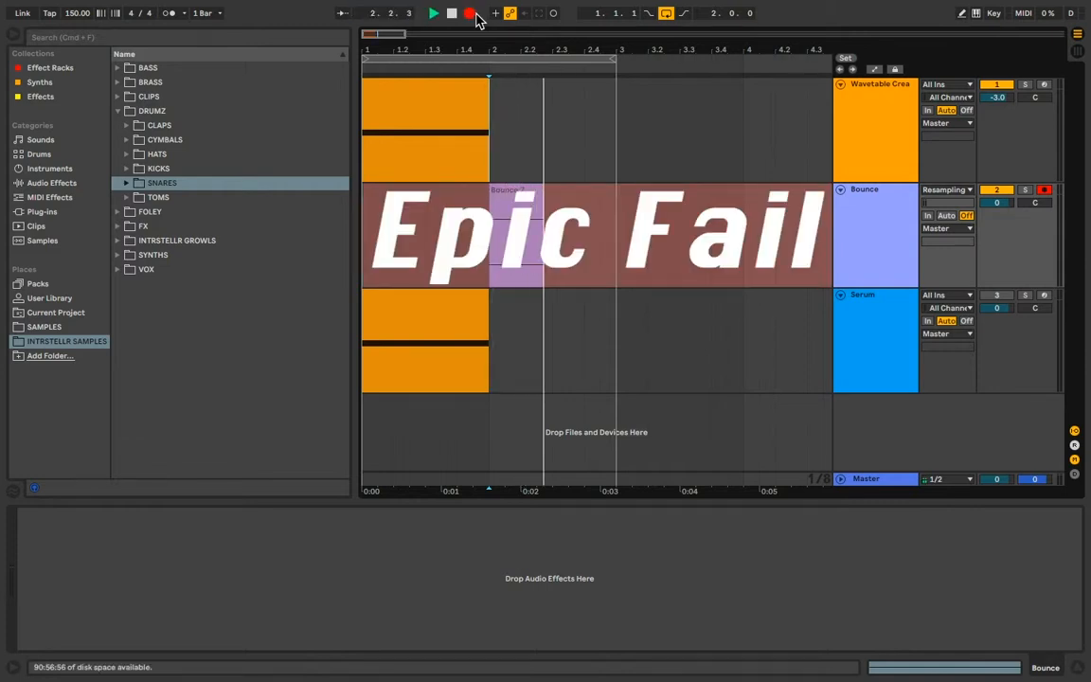
key(space)
click(469, 14)
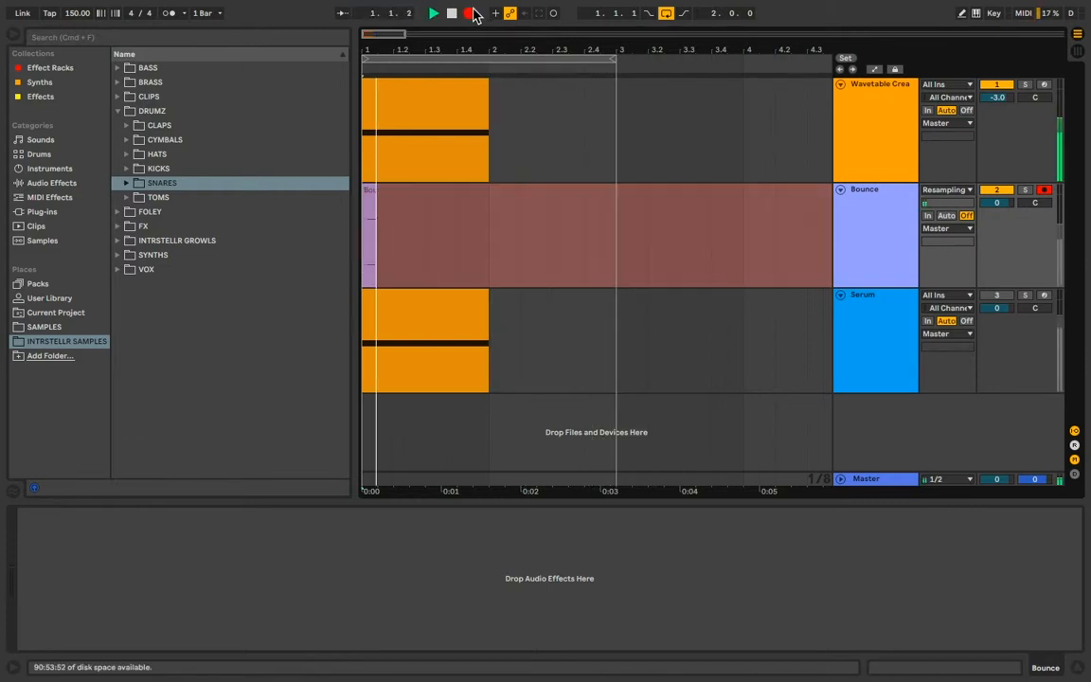
key(space)
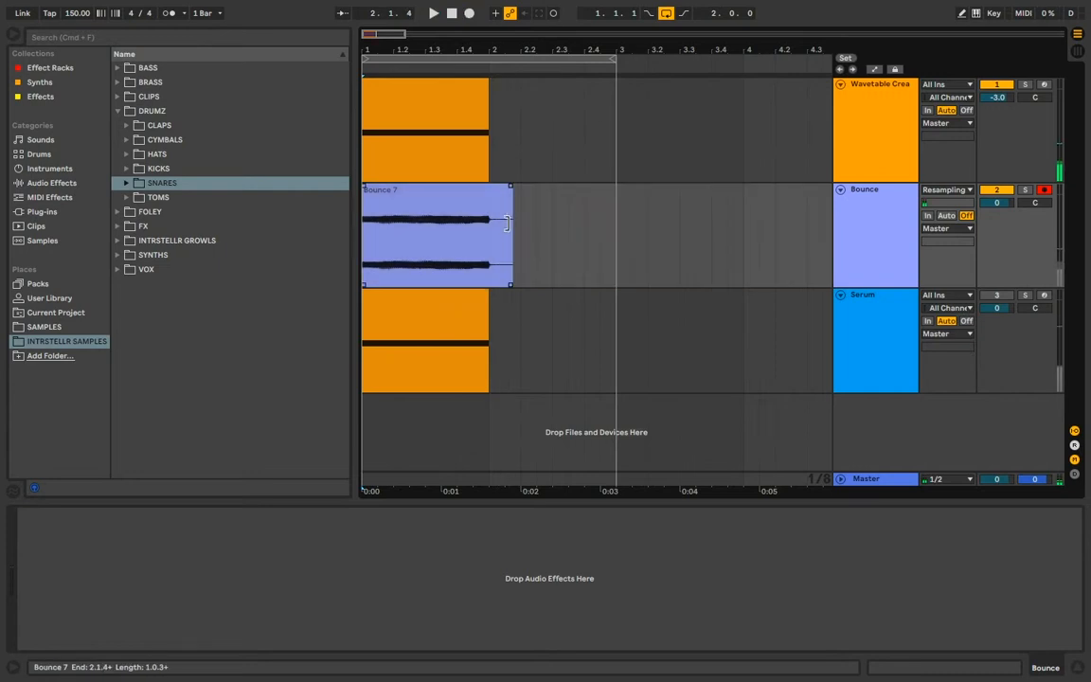
click(509, 228)
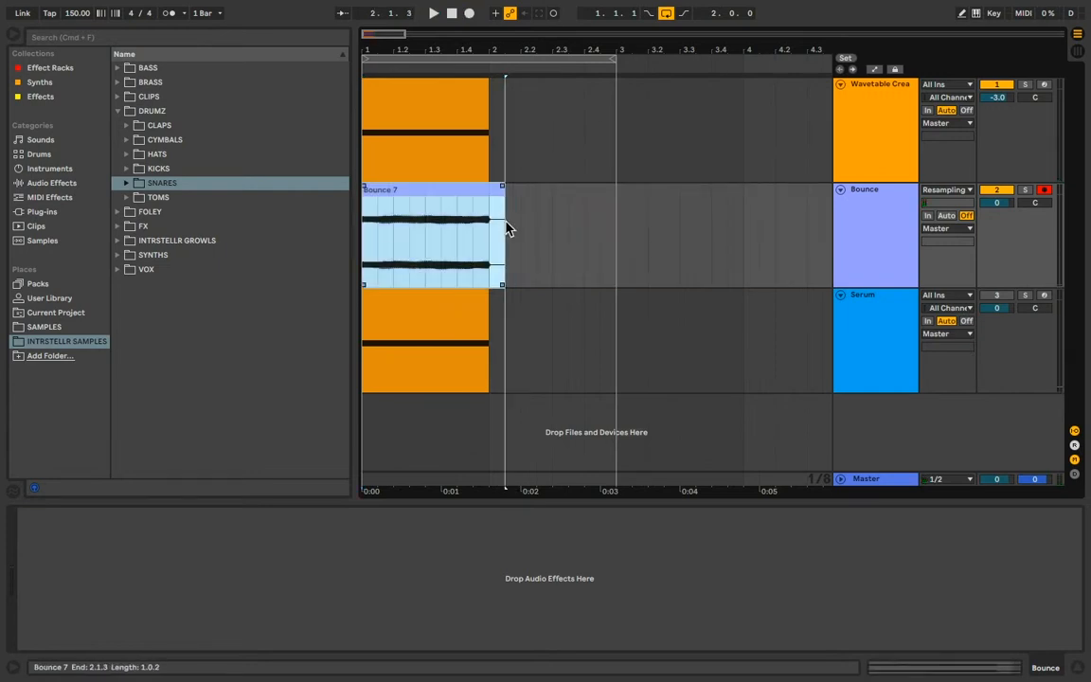
- Solo the Serum track and open its Serum instrument's oscillator A wavetable editor
click(871, 309)
click(1025, 294)
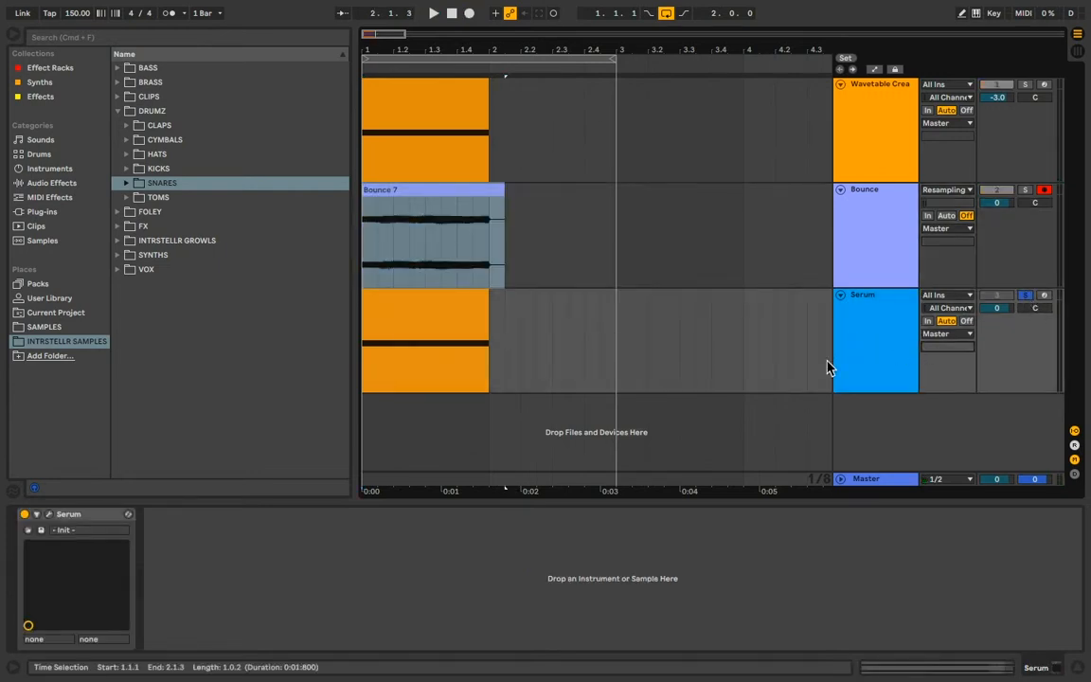
click(49, 515)
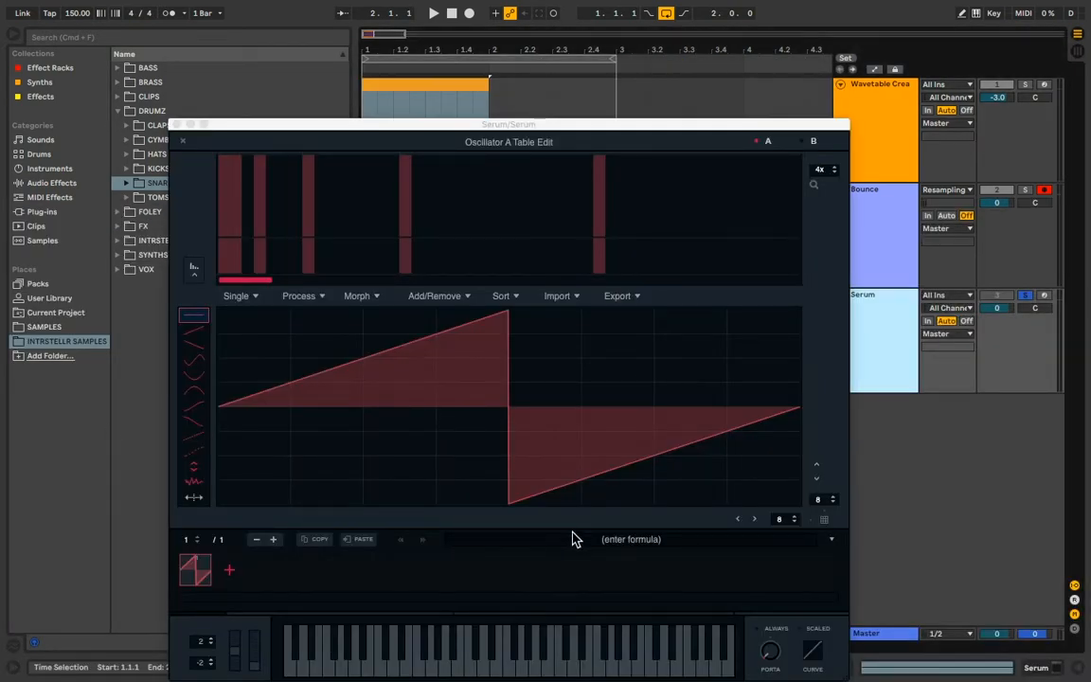
- Enter f0 as the wavetable formula and import the recorded Bounce clip into oscillator A's table
click(576, 539)
key(BackSpace)
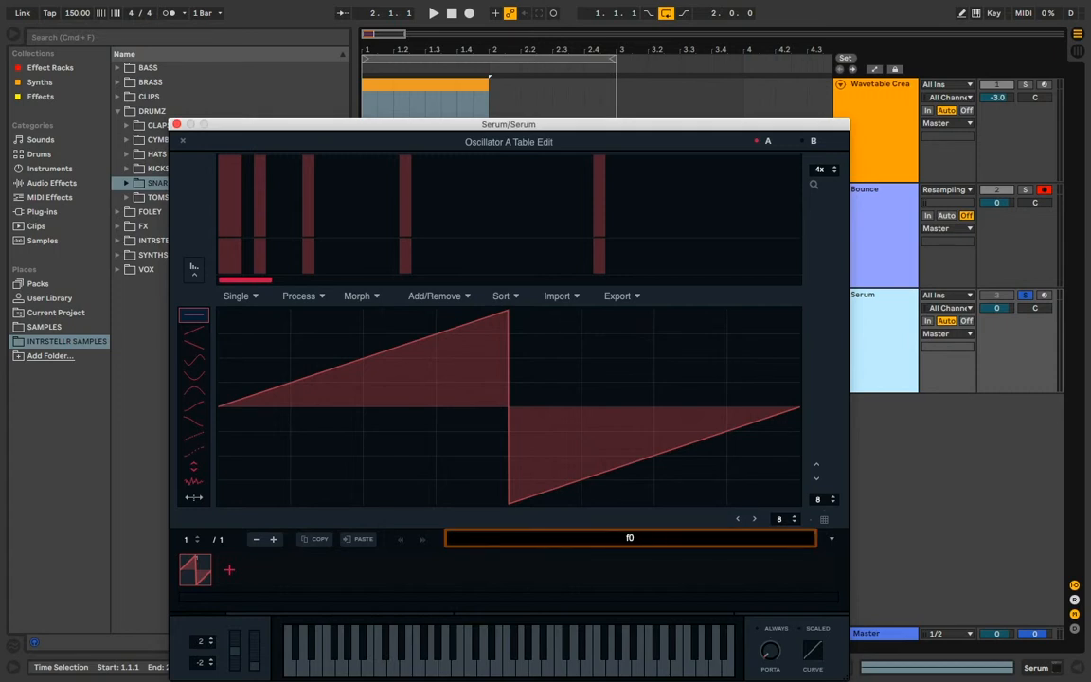
drag(227, 124, 216, 313)
click(378, 186)
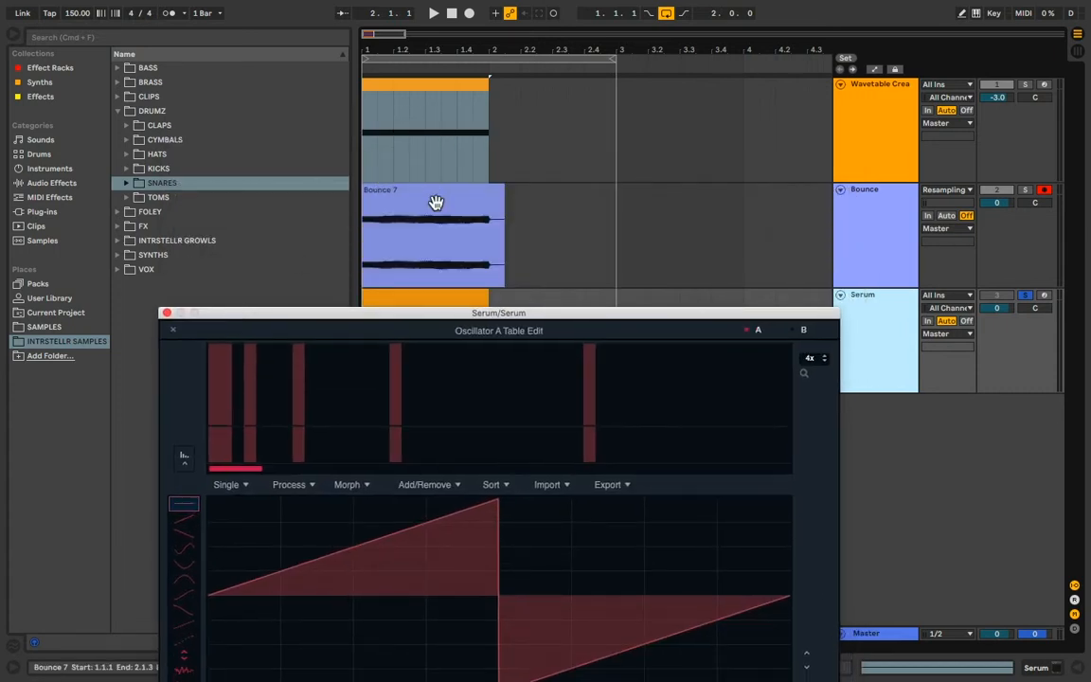
drag(435, 210, 494, 572)
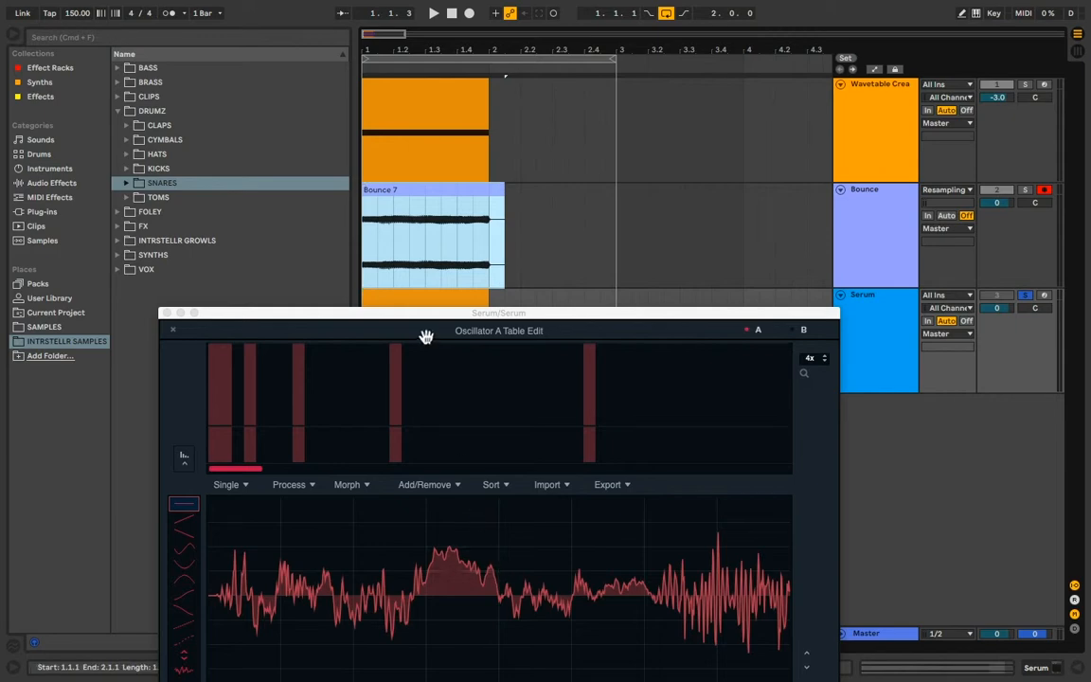
drag(425, 316, 460, 22)
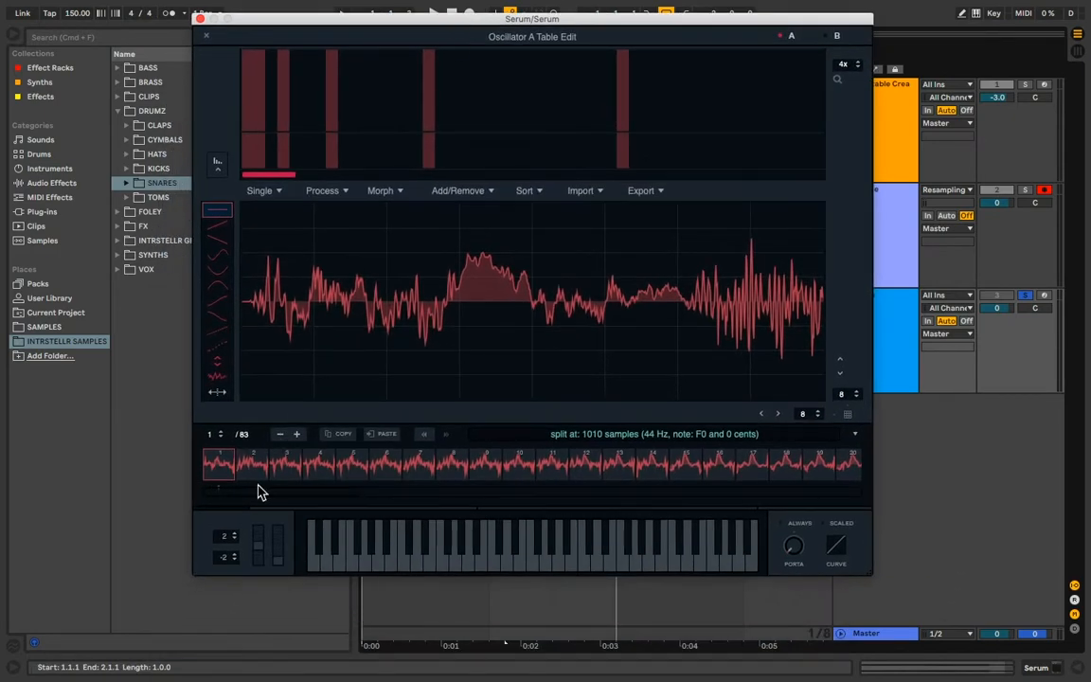
- Leave the wavetable editor, raise oscillator A's wavetable position to 7 and play the imported sound
click(207, 40)
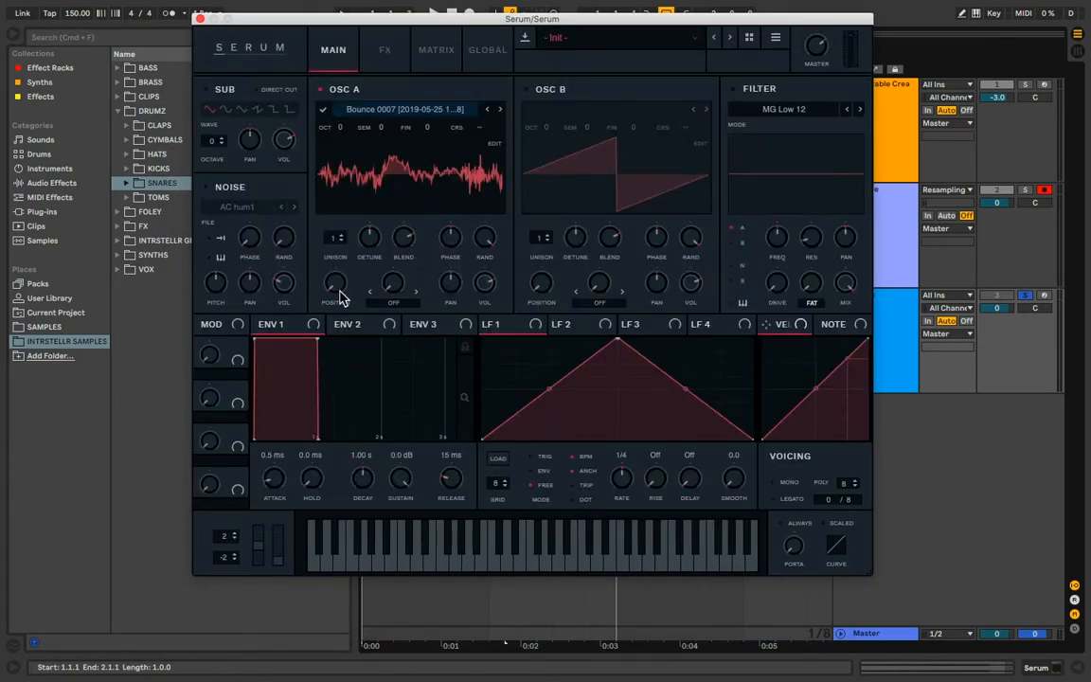
drag(341, 297, 341, 267)
key(space)
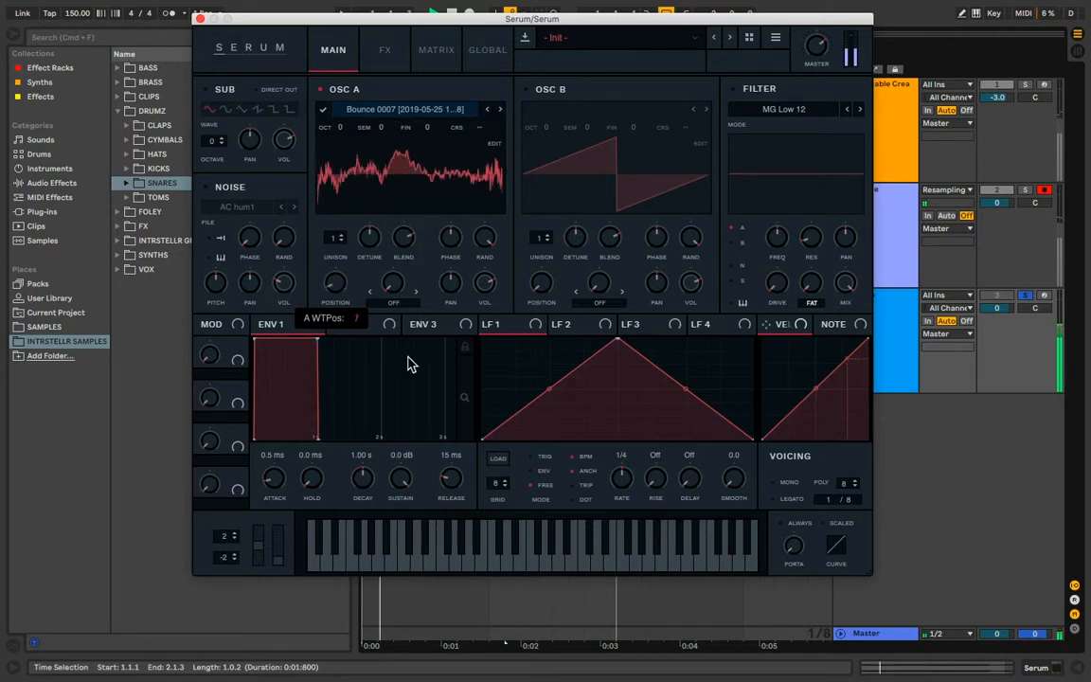
- Remove the near-silent frames from 71 to the end of oscillator A's wavetable
click(495, 143)
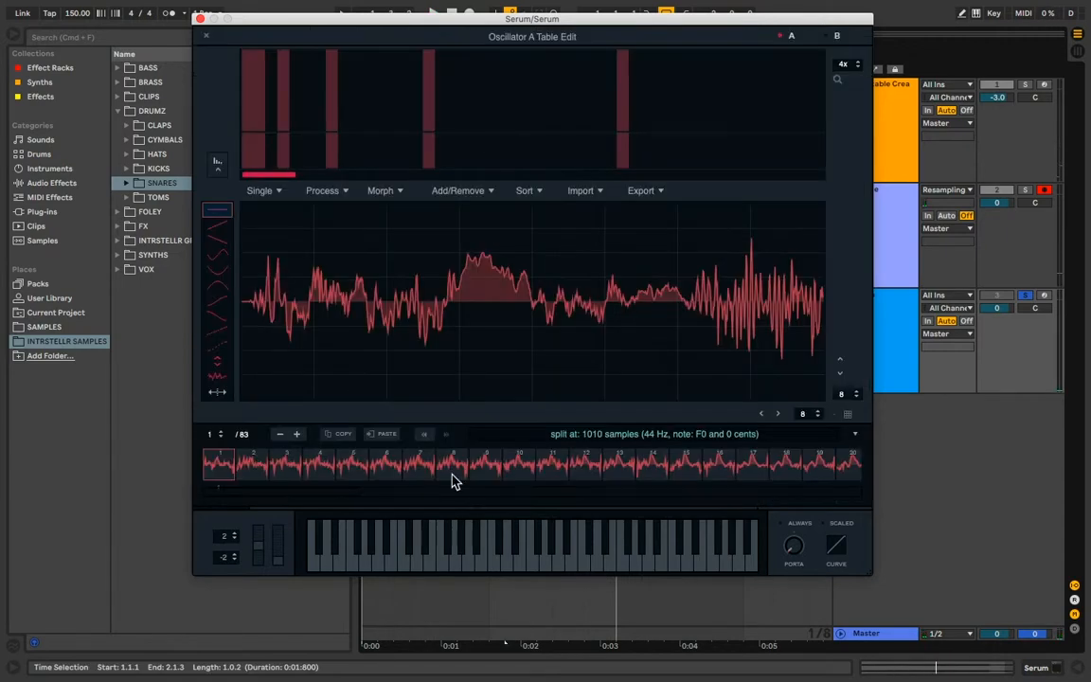
scroll(467, 464, down, 10)
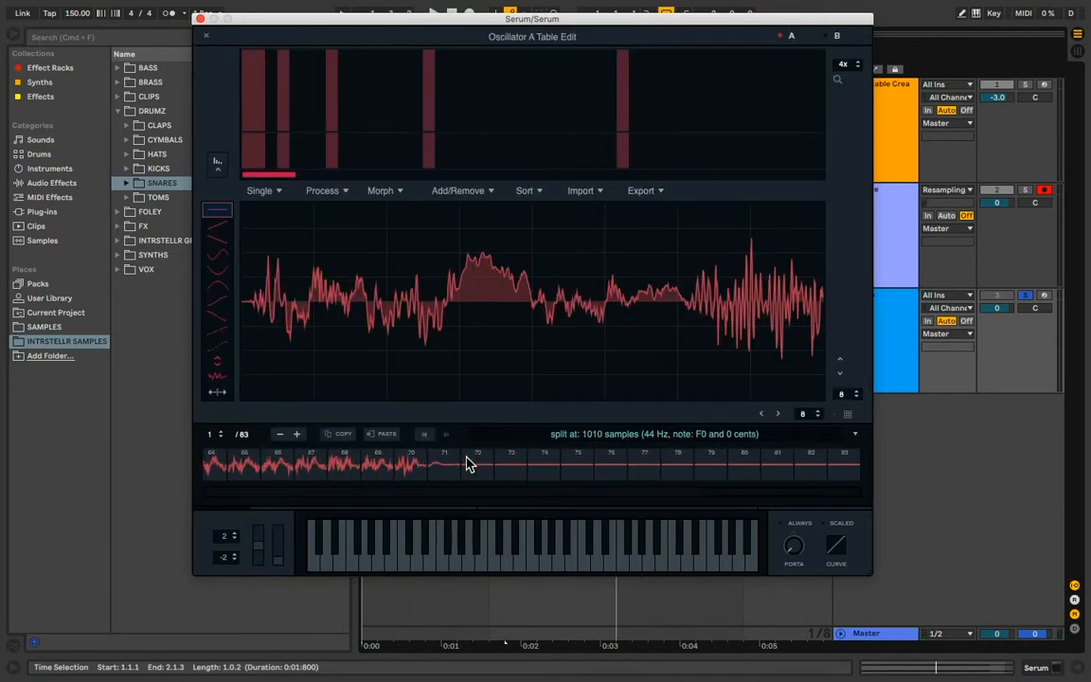
click(442, 468)
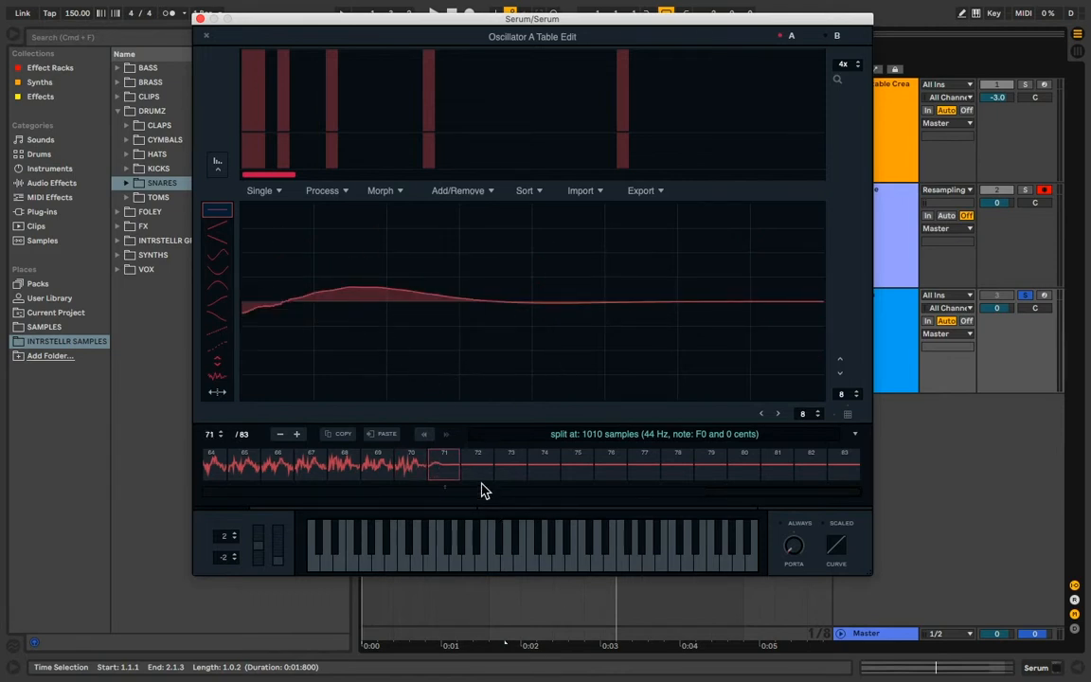
click(479, 479)
key(space)
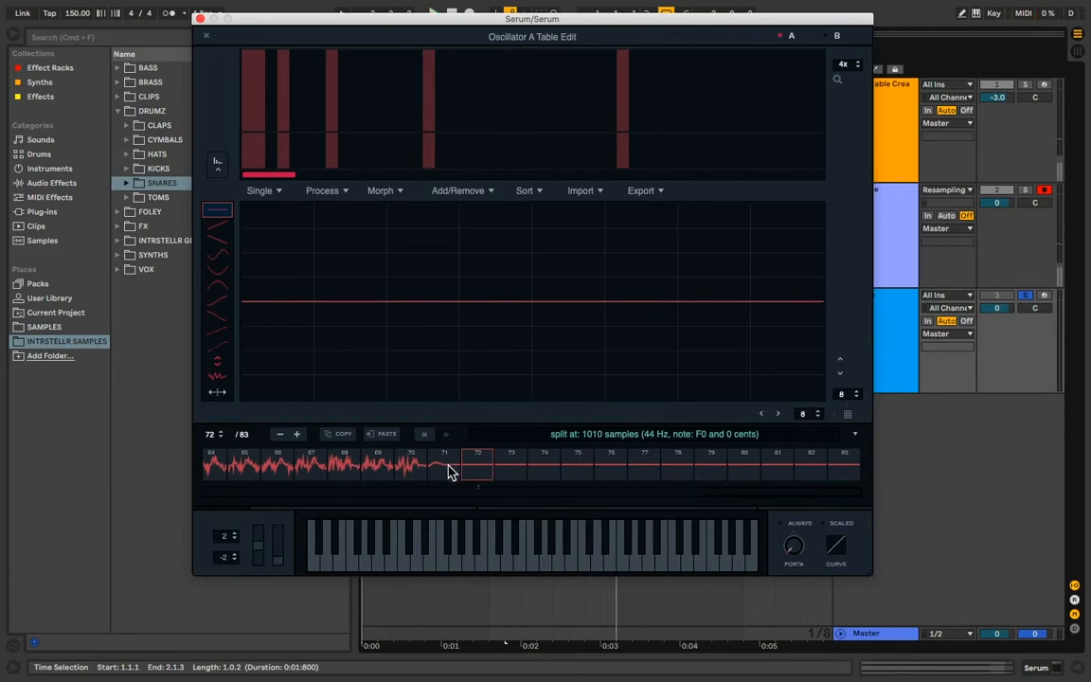
click(450, 472)
click(413, 472)
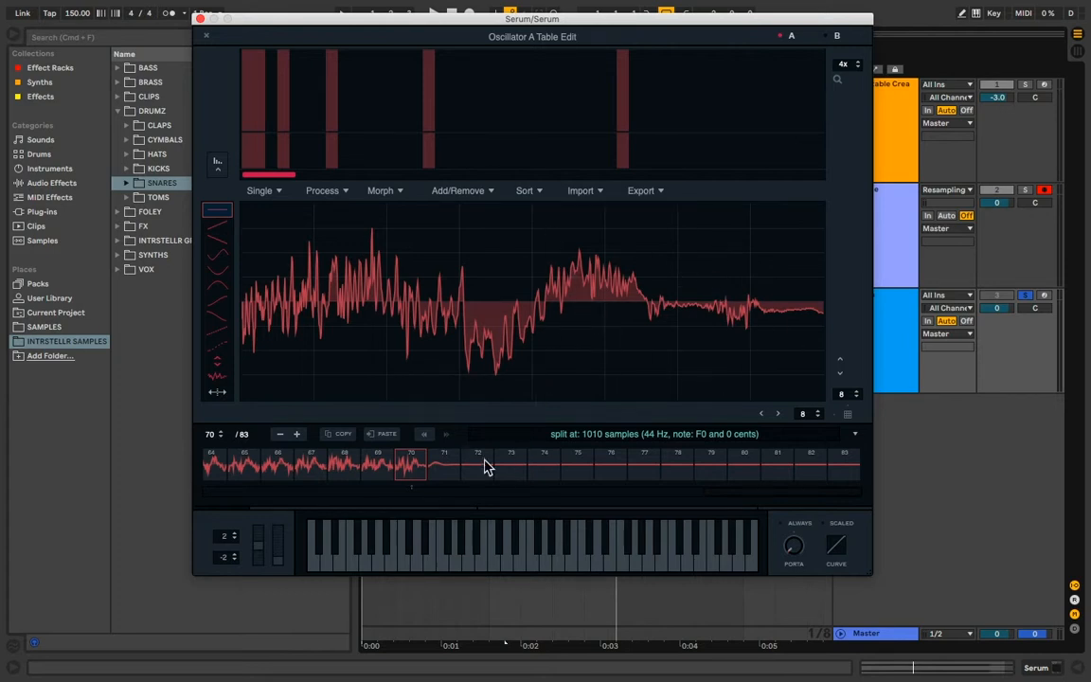
click(441, 471)
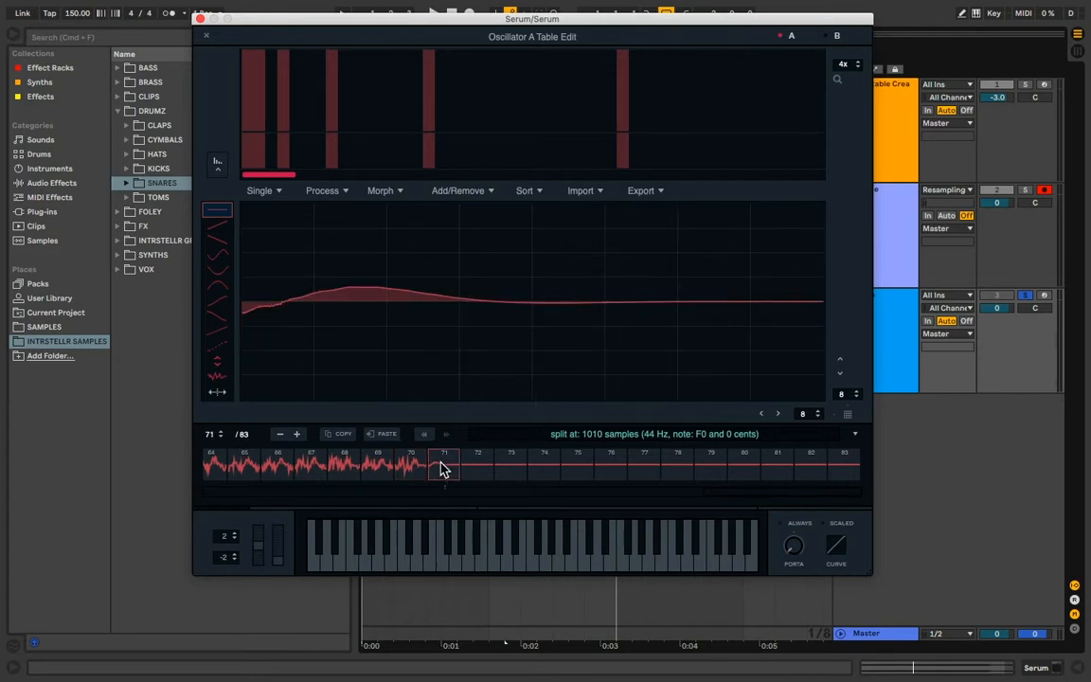
click(483, 192)
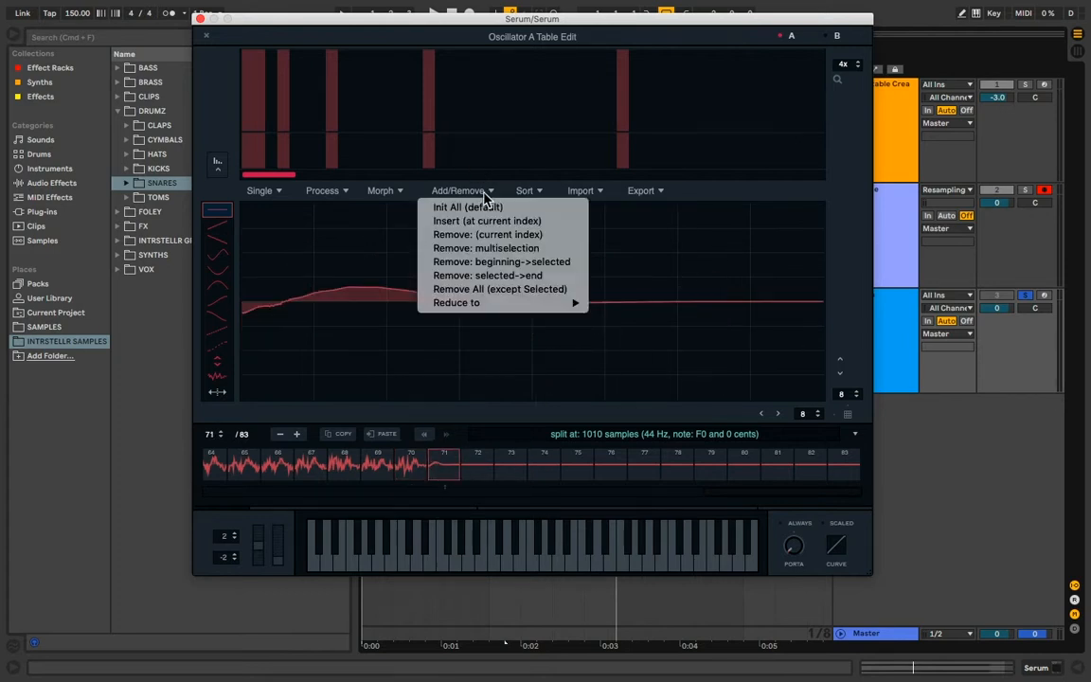
click(484, 283)
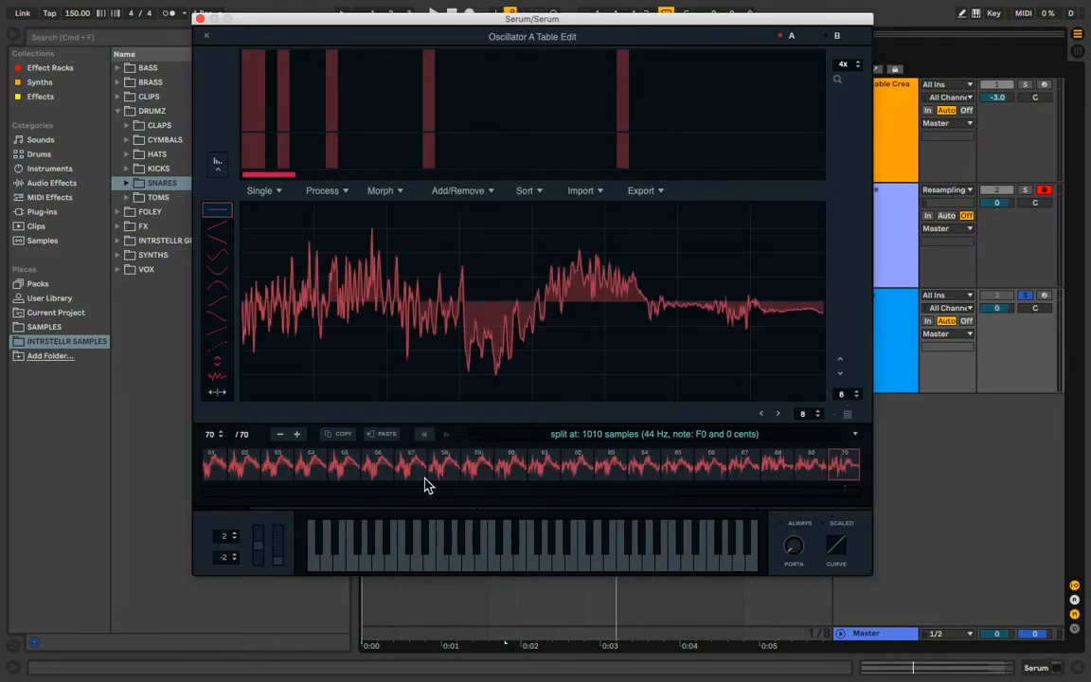
- Select frame 1, leave the wavetable editor and play the trimmed table while sweeping oscillator A's wavetable position
click(213, 469)
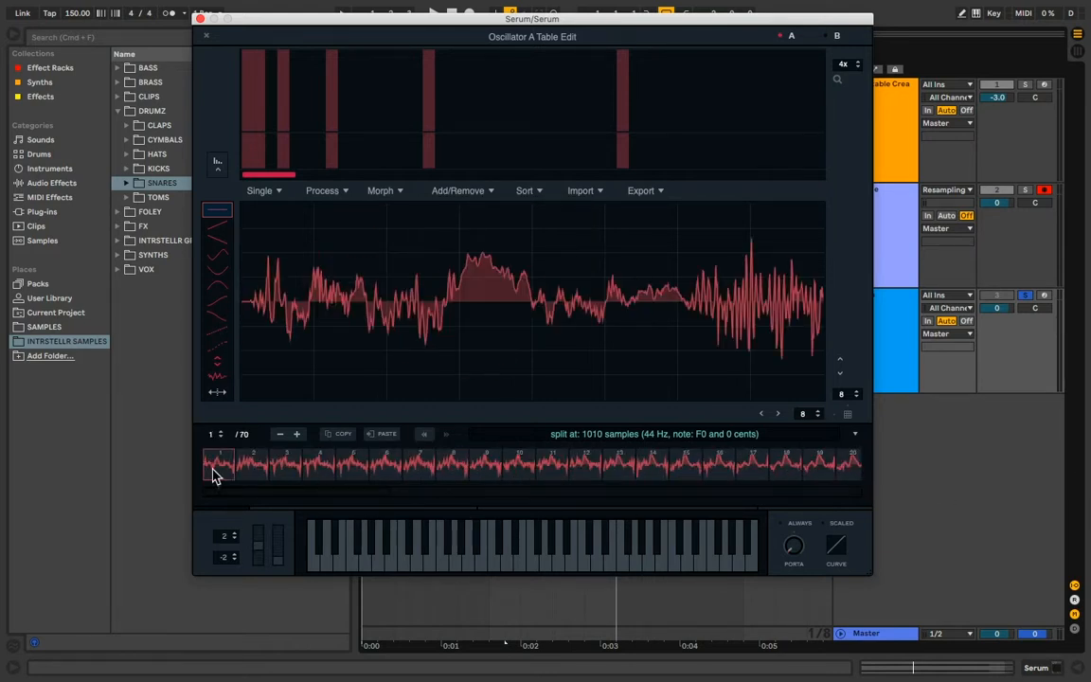
click(206, 39)
key(space)
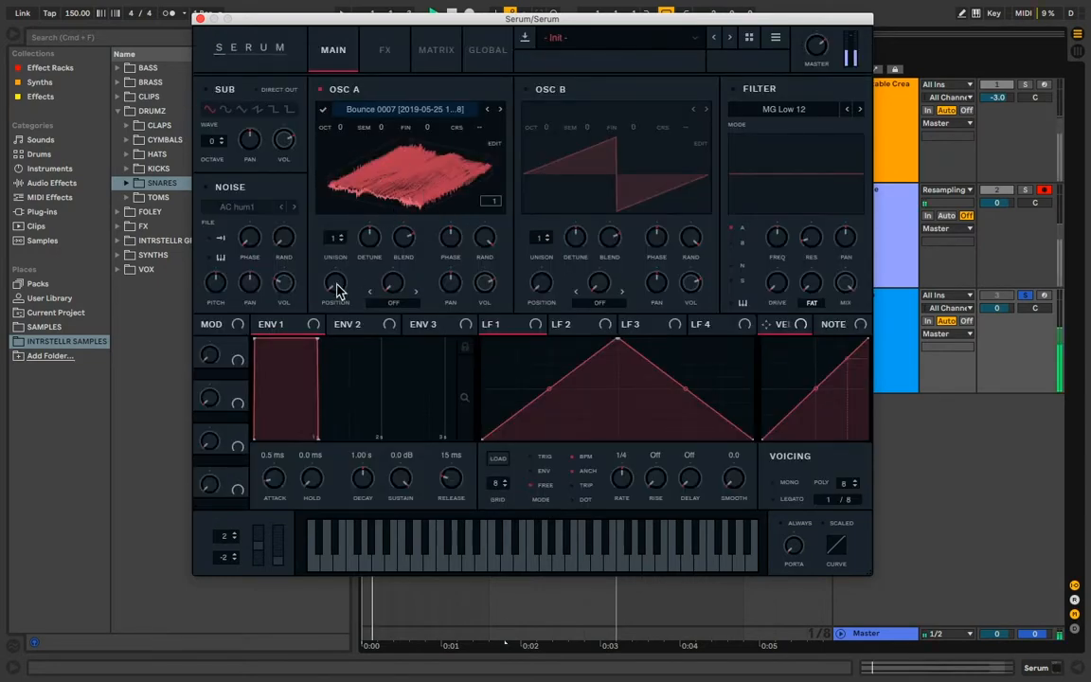
drag(337, 286, 395, 173)
- Reopen oscillator A's wavetable editor and normalize the frames with Normalize same, finishing with Normalize each (gained separately)
double_click(396, 173)
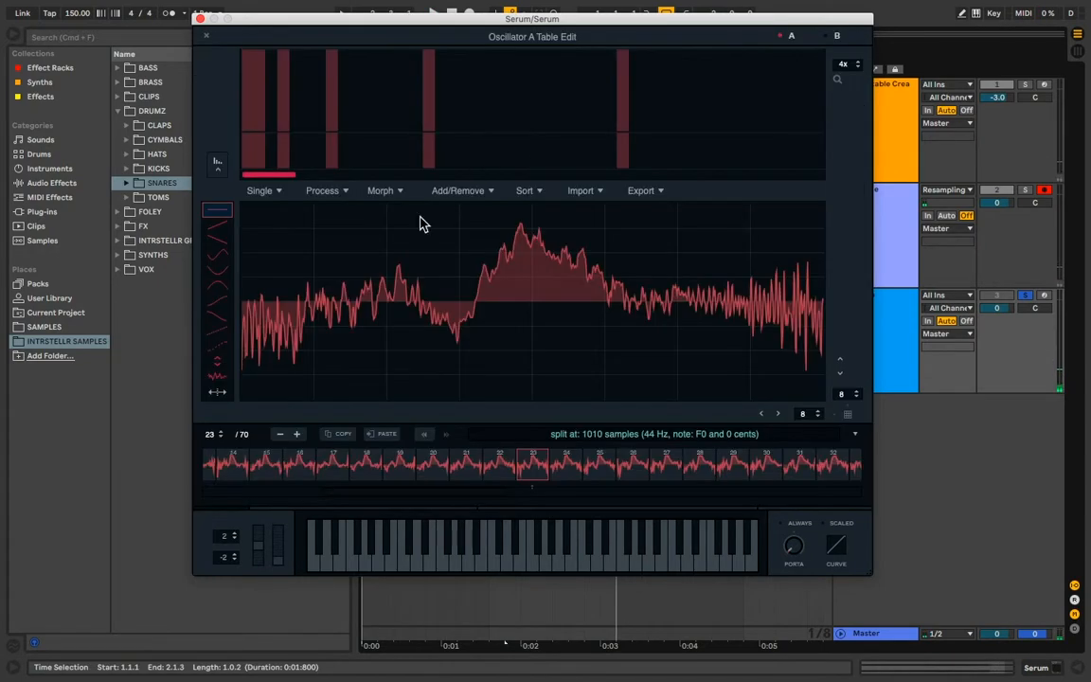
click(325, 192)
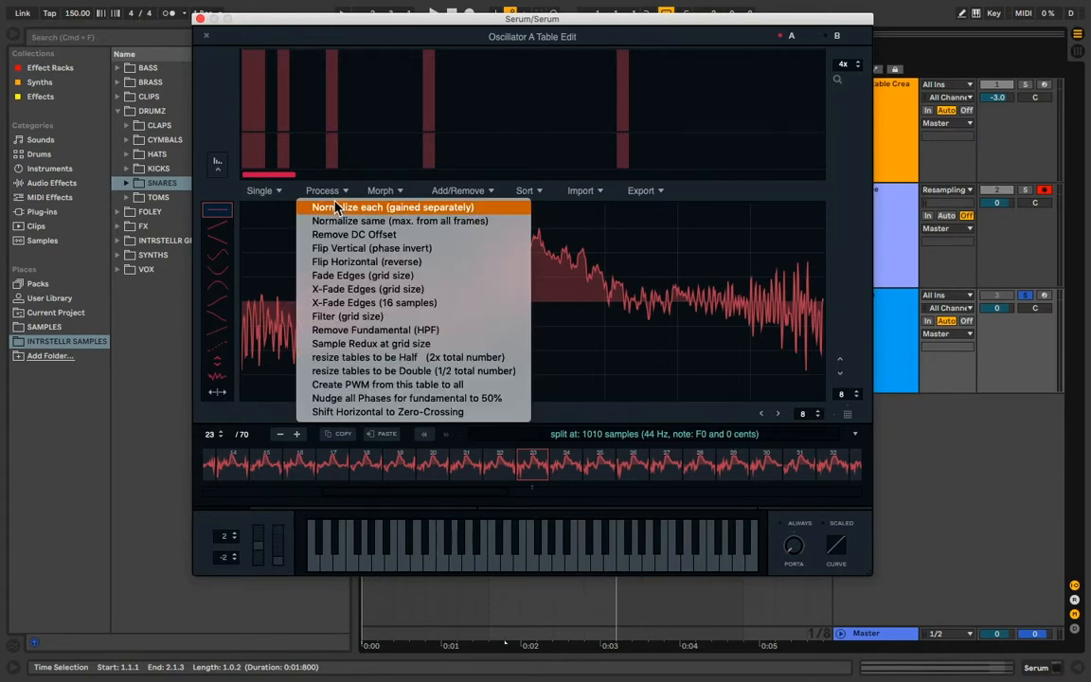
click(337, 210)
click(333, 192)
click(339, 221)
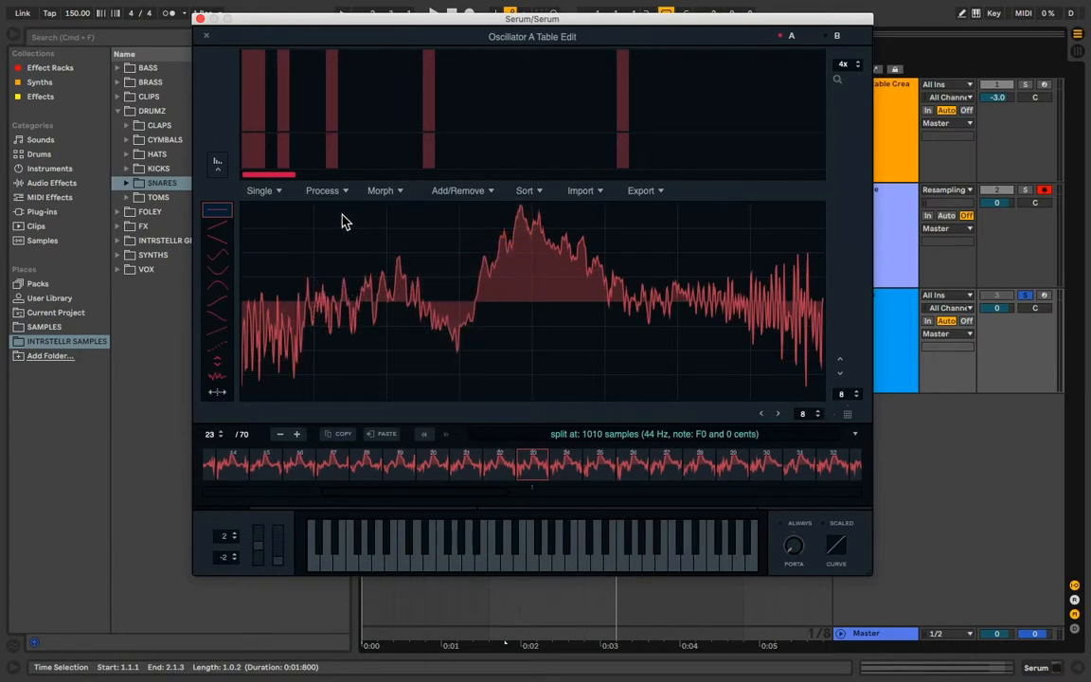
click(325, 191)
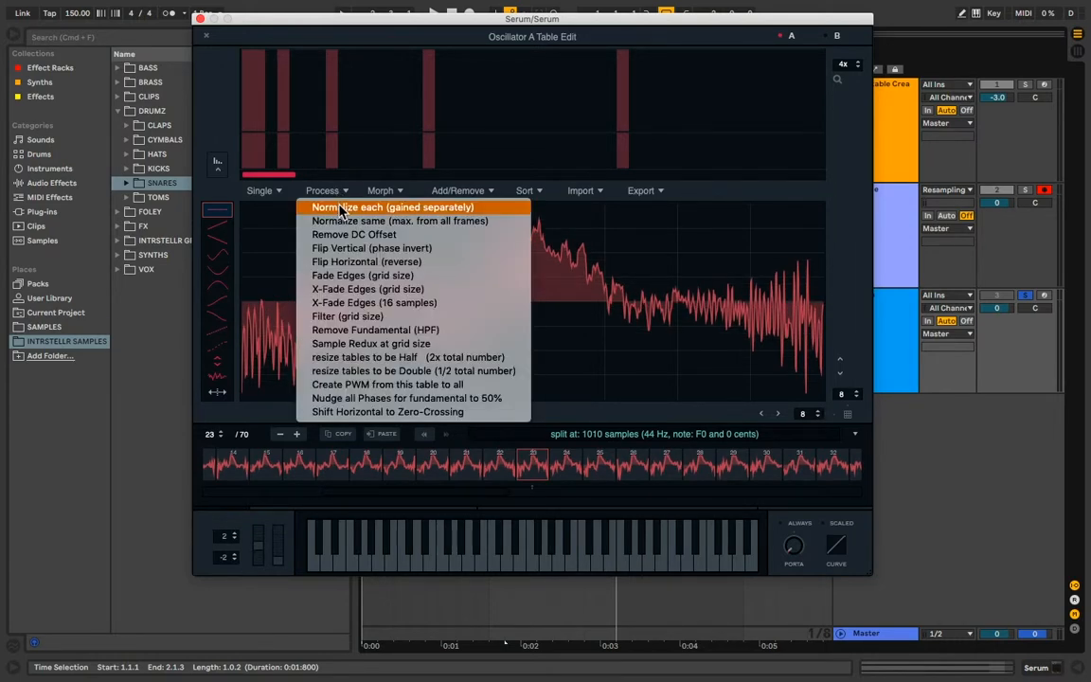
click(340, 209)
click(323, 193)
click(322, 193)
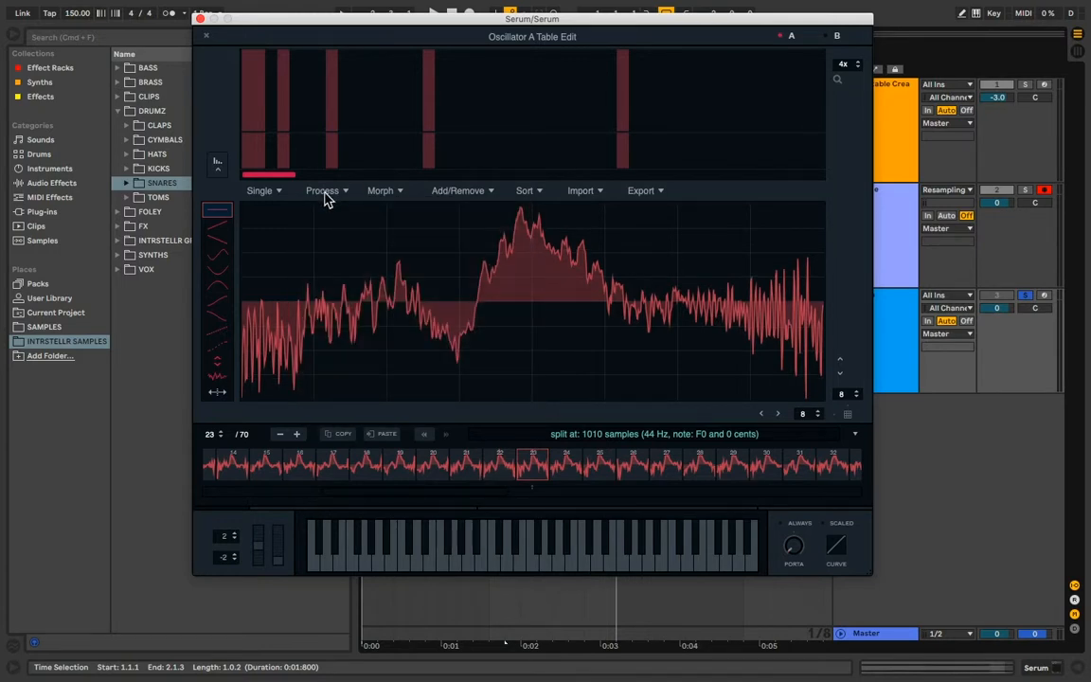
- Apply X-Fade Edges (16 samples) and Morph - Crossfade to oscillator A's table, leaving the wavetable editor when done
click(325, 194)
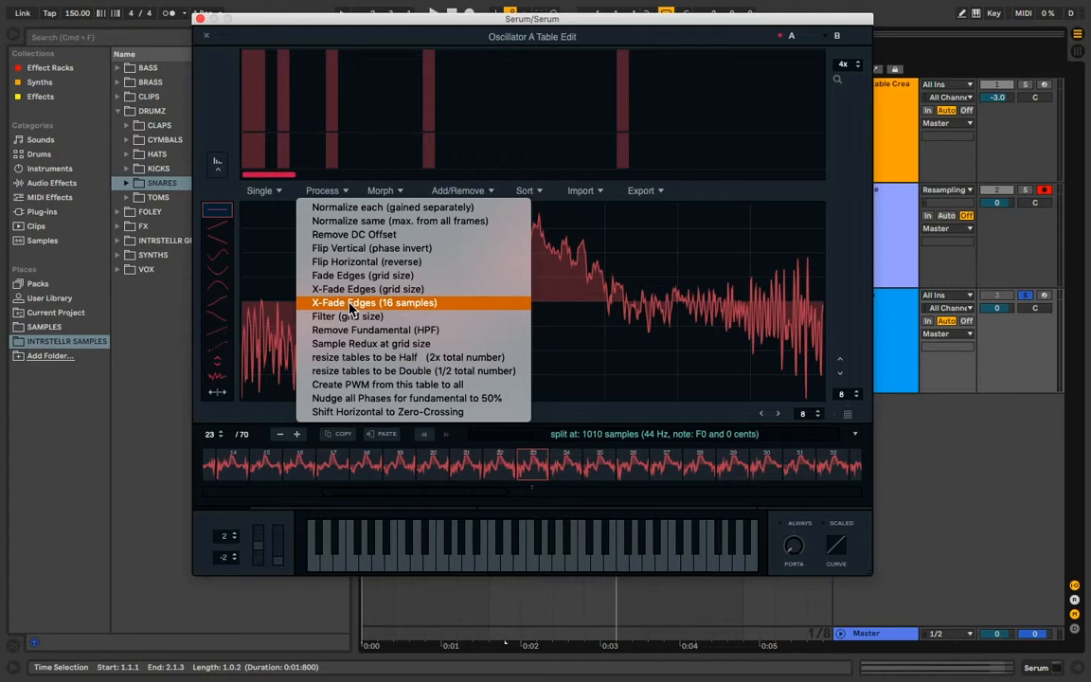
click(350, 303)
click(384, 190)
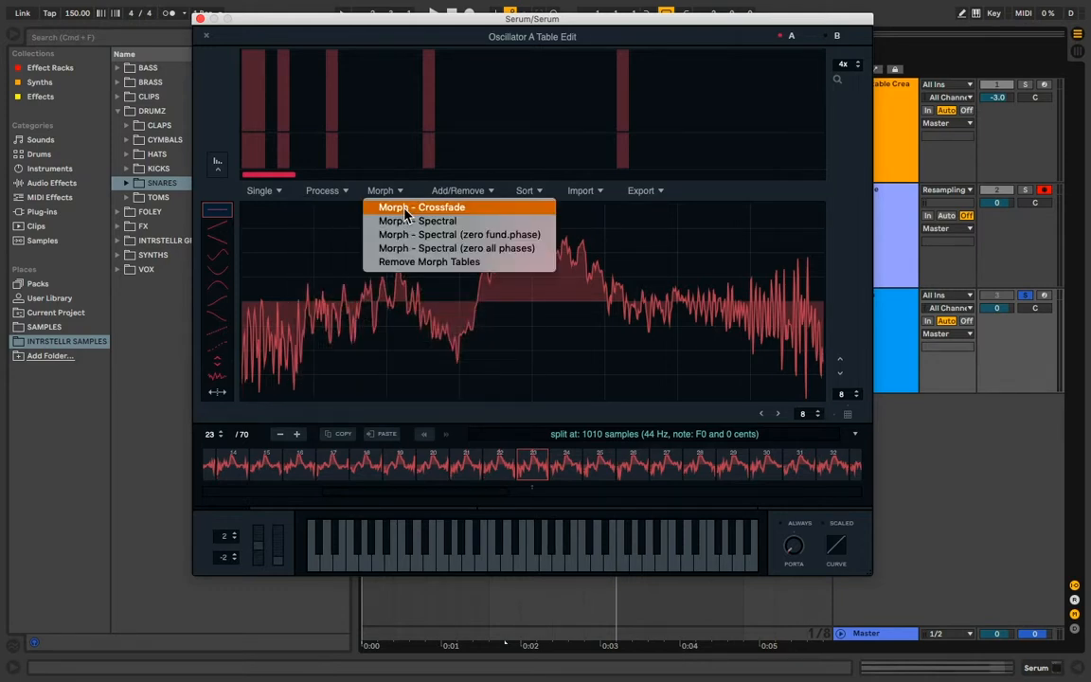
click(405, 208)
click(205, 36)
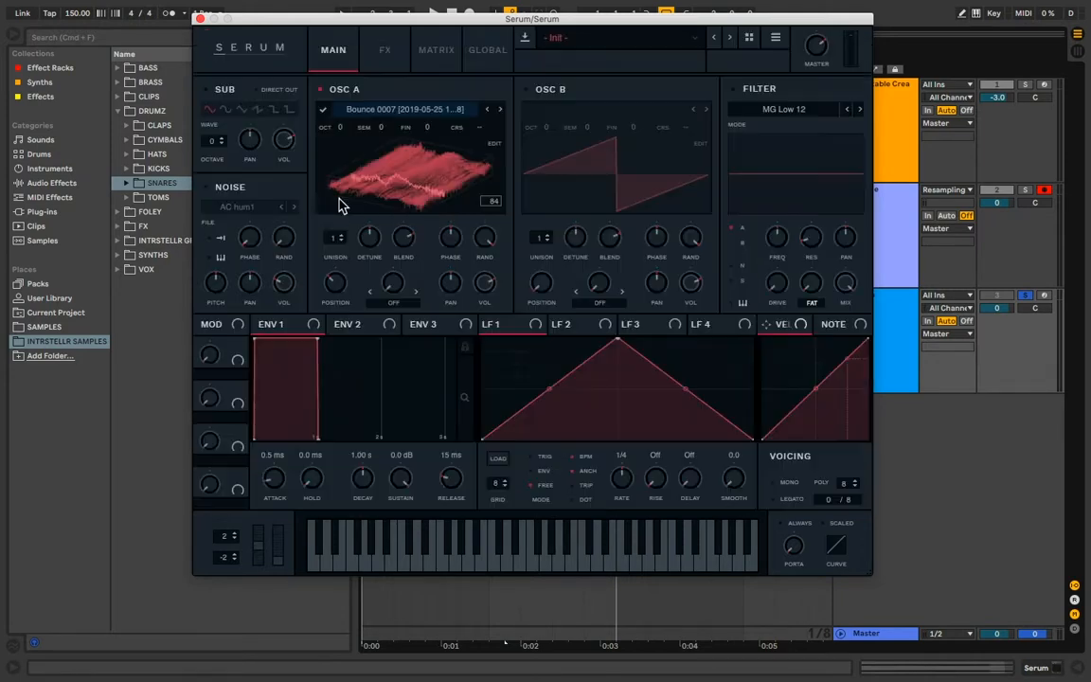
- Switch oscillator A's waveform display to 2D and audition the processed table by sweeping its wavetable position
drag(340, 289, 341, 224)
click(380, 194)
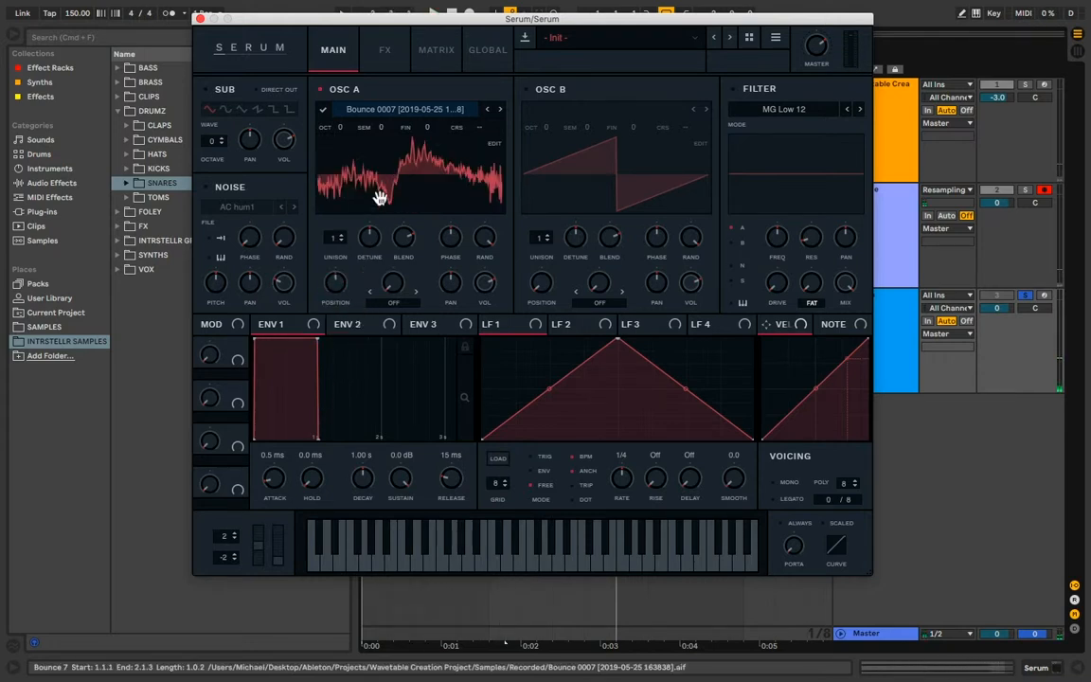
drag(344, 310, 457, 189)
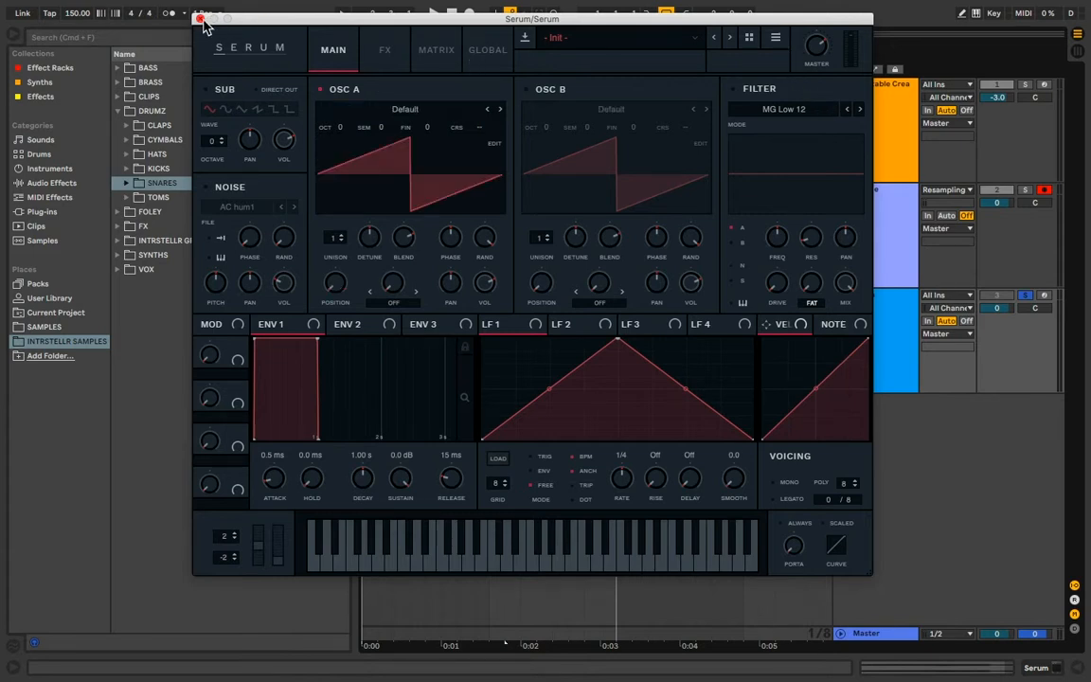
- Close the Serum window and delete the recorded Bounce 7 clip from the Bounce track
click(199, 20)
click(565, 207)
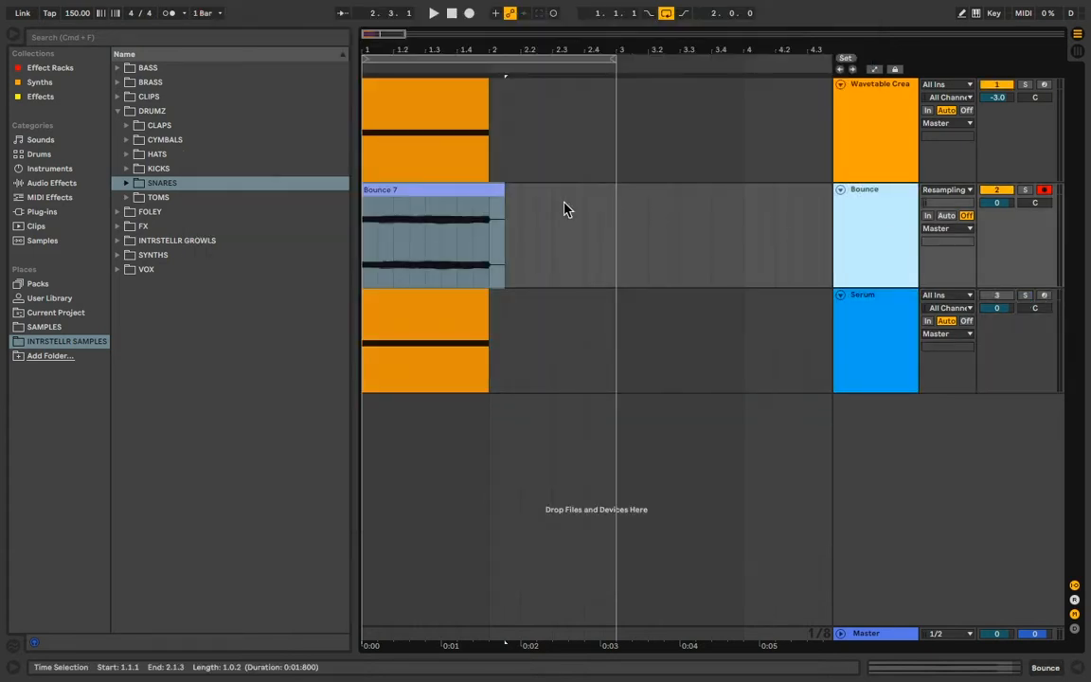
click(479, 192)
click(482, 199)
- Show the Wavetable Creator track's devices and open its Serum instrument
click(849, 172)
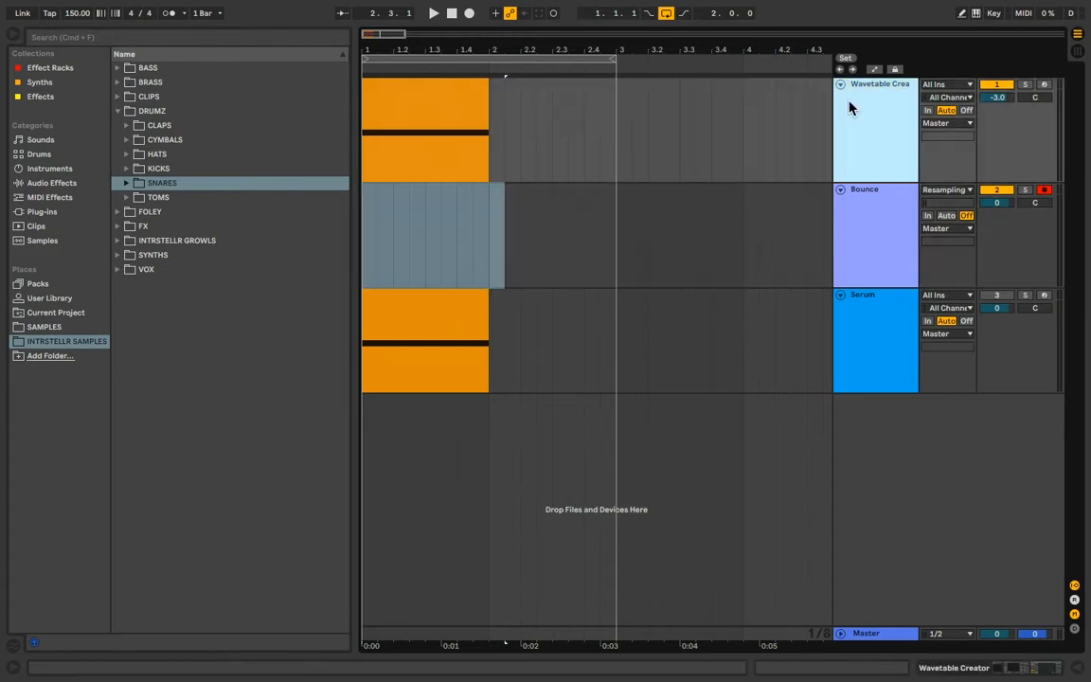
double_click(845, 98)
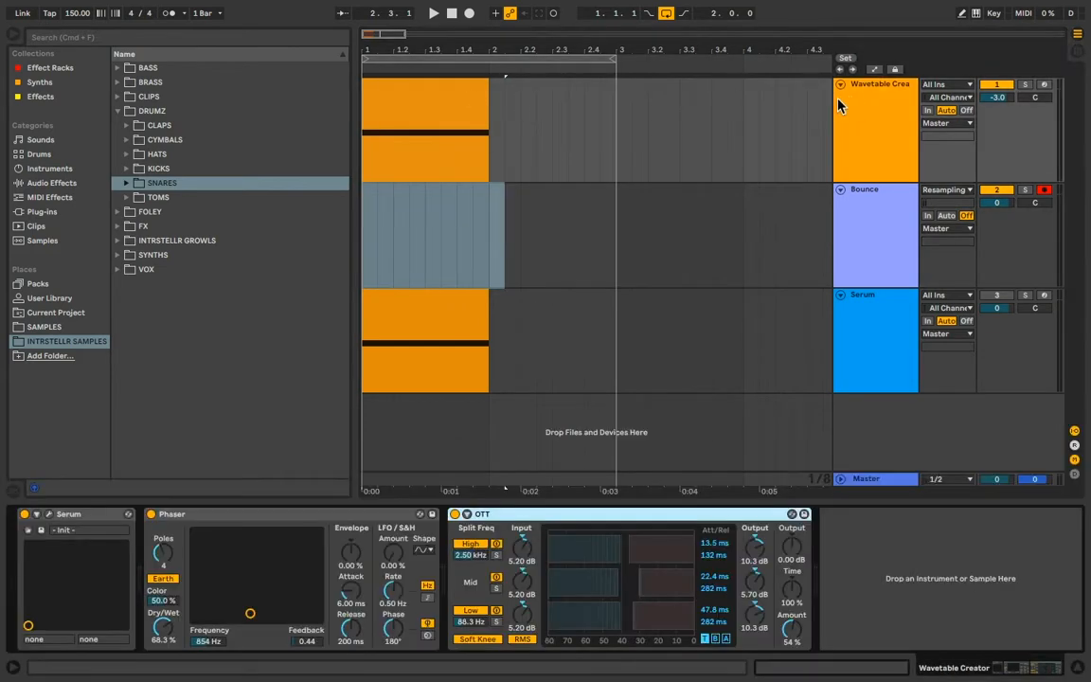
drag(189, 516, 40, 553)
click(48, 515)
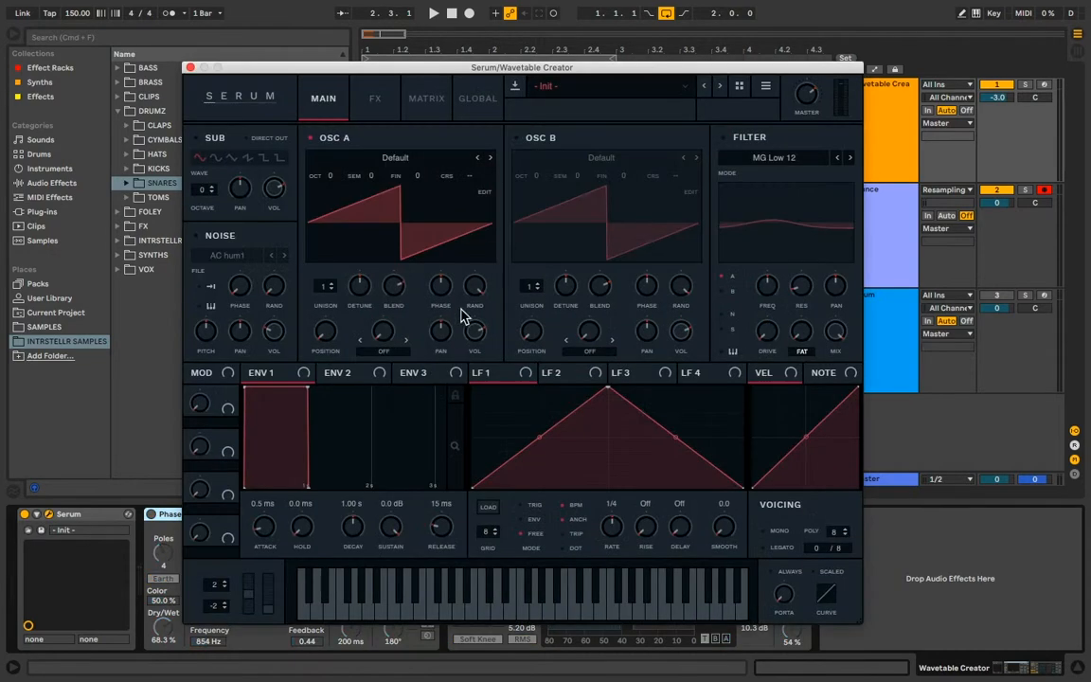
- Load the Monster 7 [SL] wavetable into oscillator A of the Wavetable Creator patch
click(395, 157)
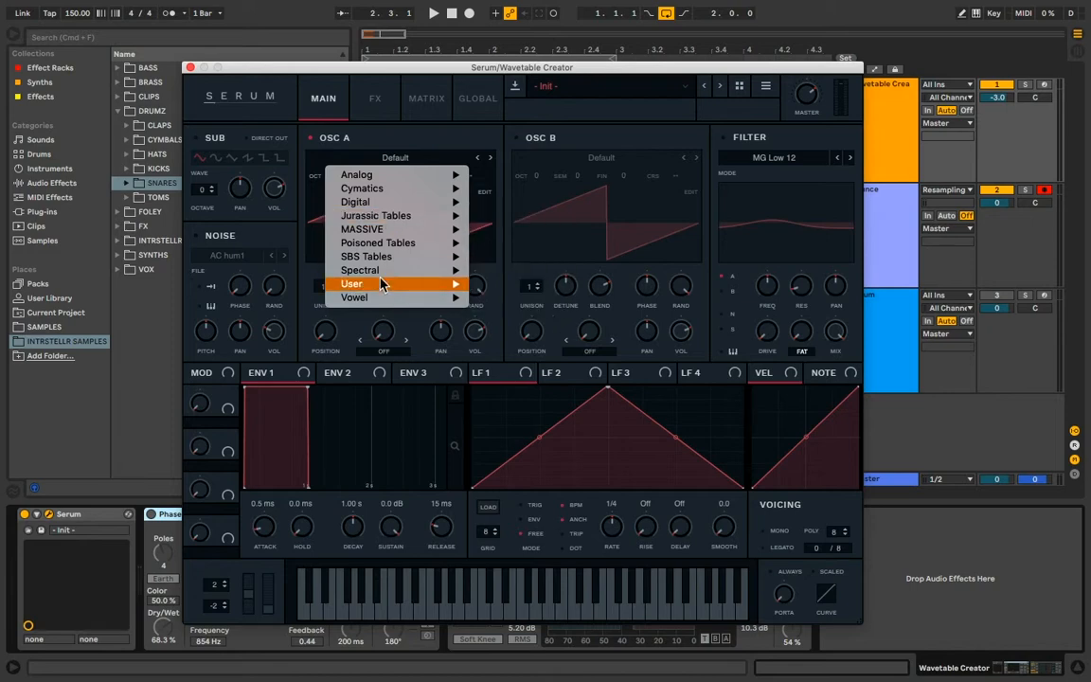
mouse_move(382, 271)
click(445, 392)
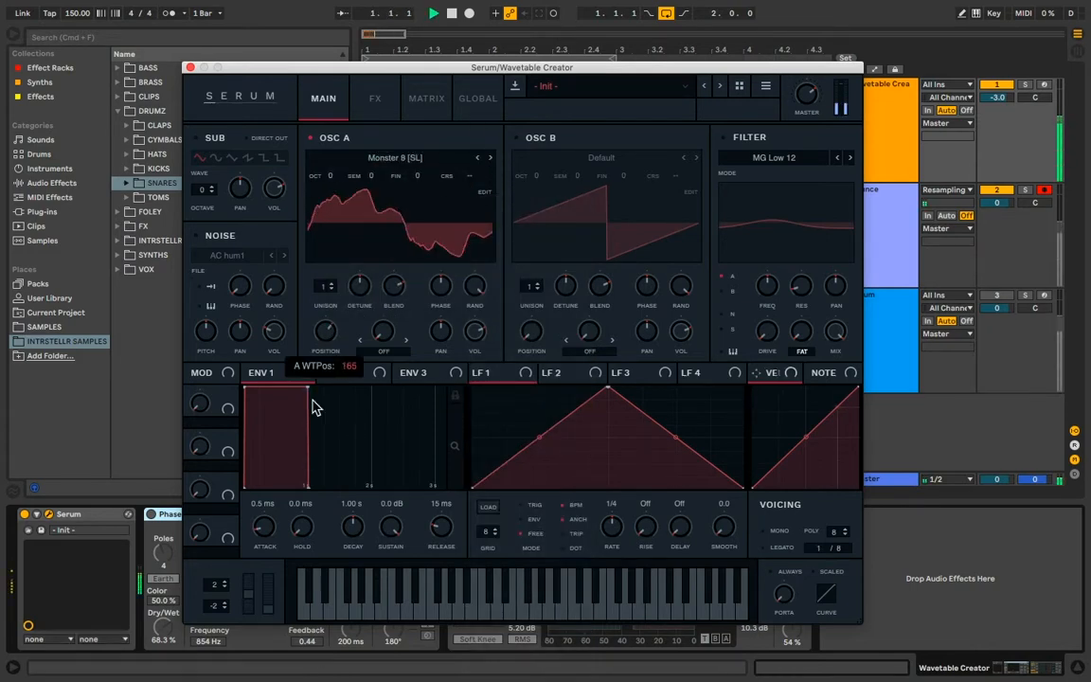
click(478, 157)
click(477, 157)
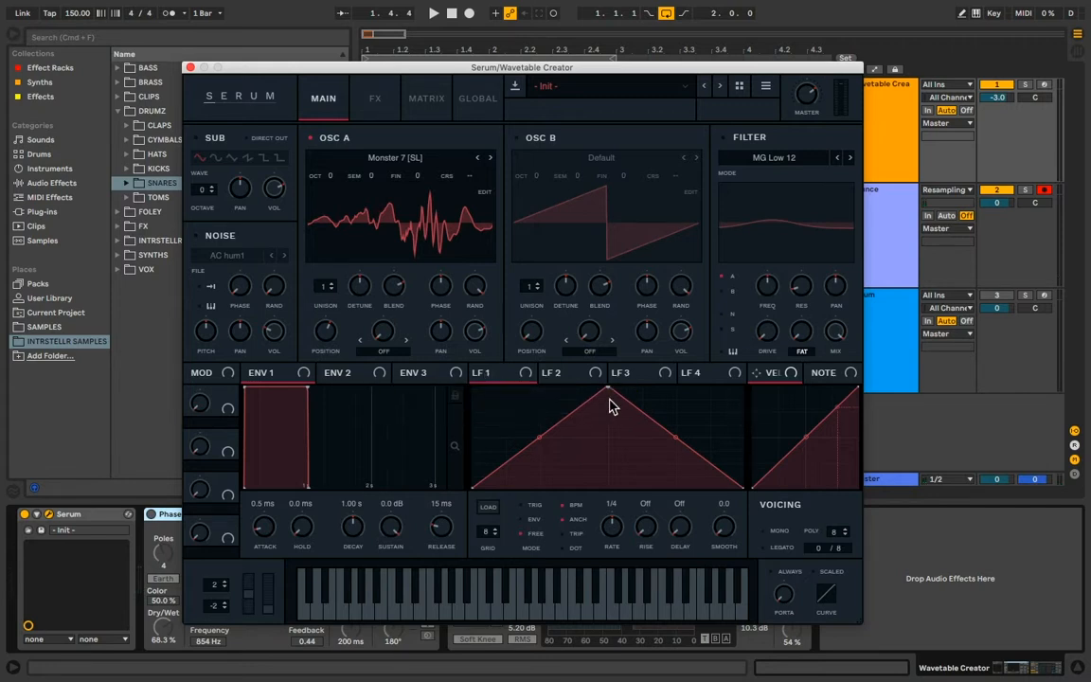
- Shape LFO 1 into a rising ramp with a one-bar rate and assign it to oscillator A's wavetable position
drag(608, 392, 743, 388)
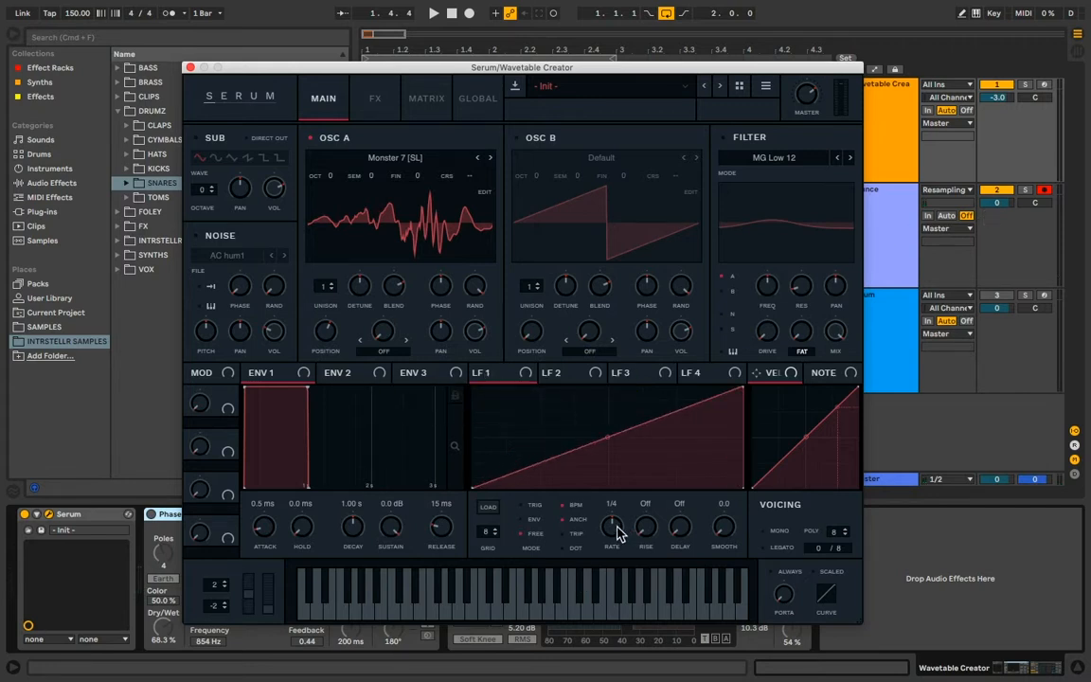
mouse_move(617, 533)
mouse_down()
mouse_move(612, 583)
mouse_move(614, 553)
mouse_up()
mouse_move(386, 76)
mouse_down()
mouse_move(349, 310)
mouse_move(386, 69)
mouse_up()
drag(481, 369, 316, 312)
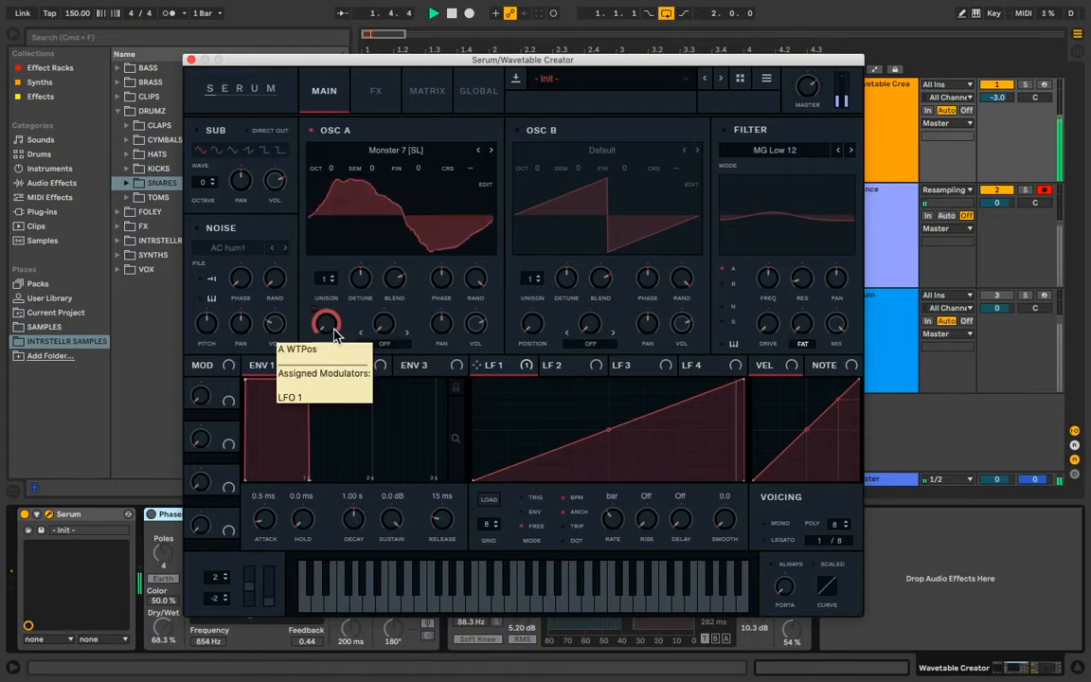
- Set oscillator A's warp mode to Bend +/- and assign LFO 2 to its warp amount
click(385, 342)
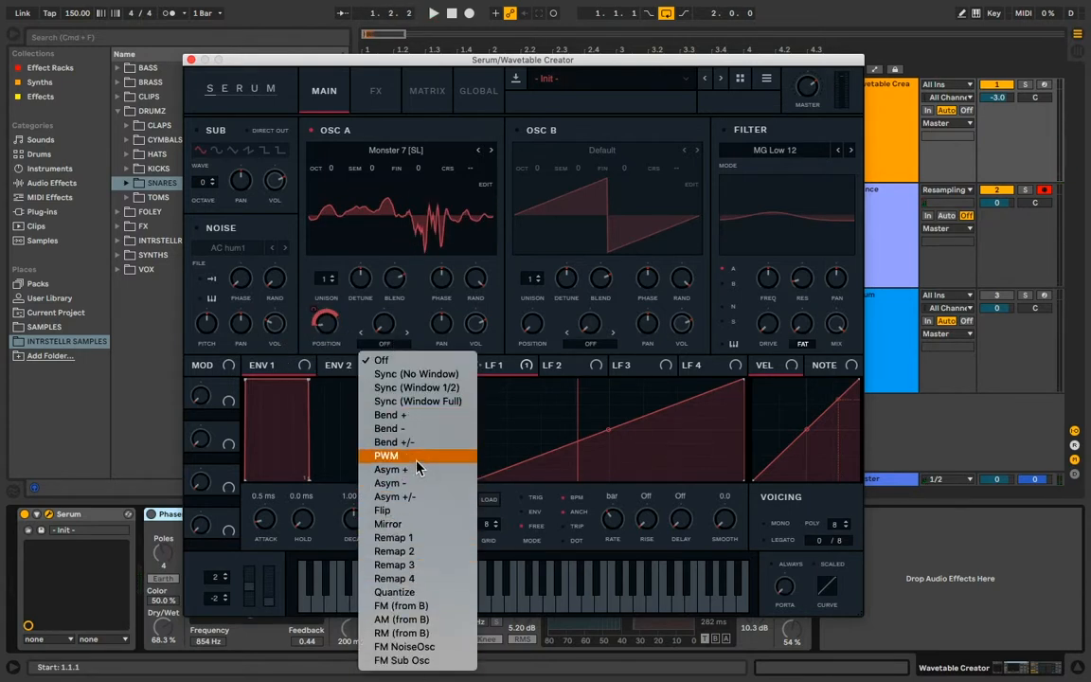
click(386, 441)
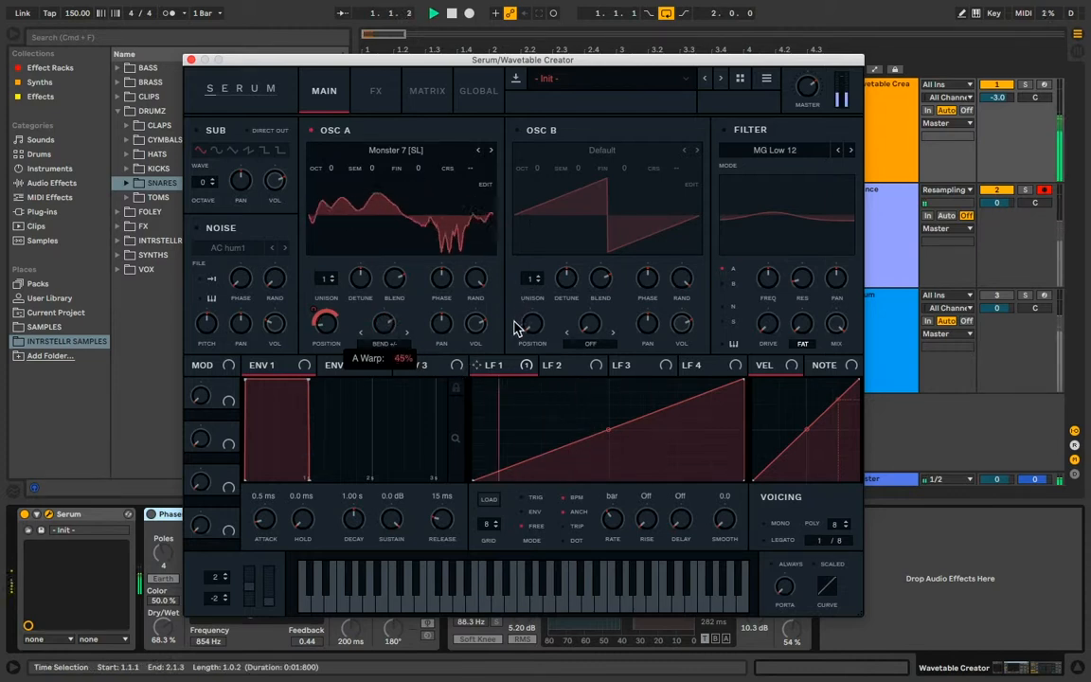
click(552, 368)
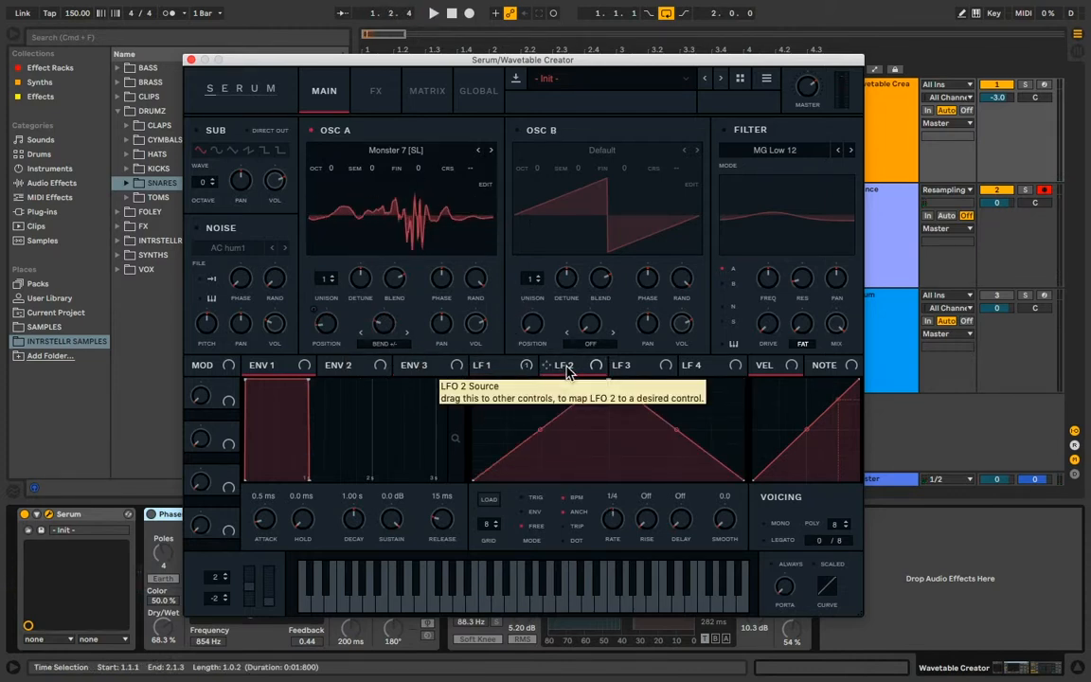
drag(547, 365, 391, 360)
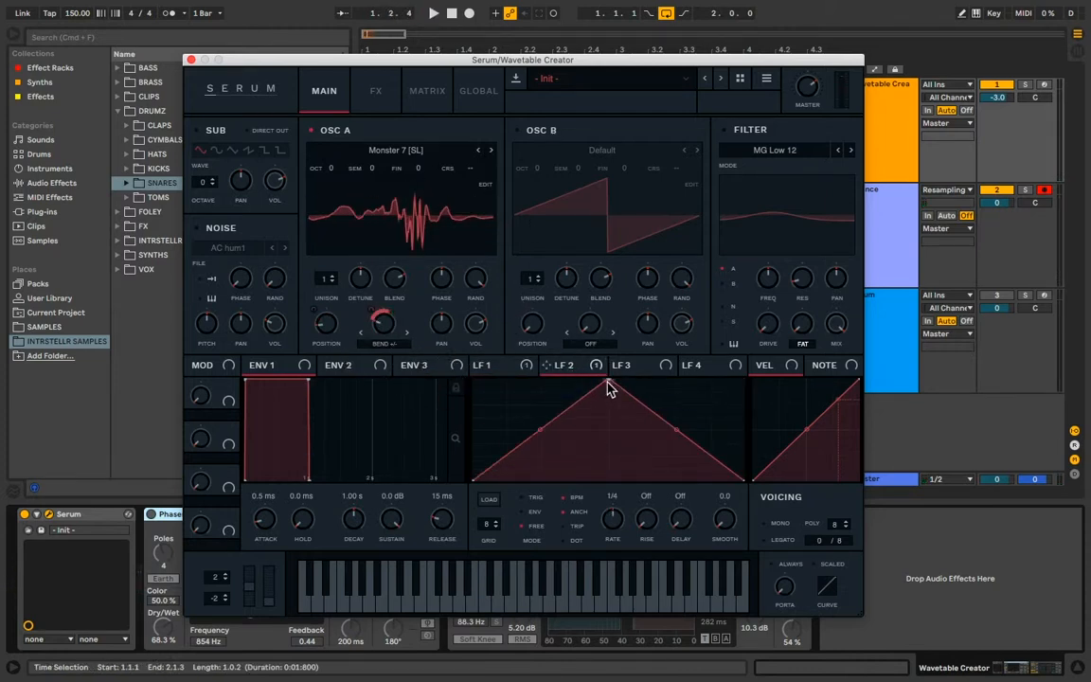
- Shape LFO 2 with a tall early peak and a smaller second peak, using a one-bar rate and Trig mode, and play the result
drag(608, 383, 523, 366)
mouse_move(617, 523)
mouse_down()
mouse_move(613, 554)
mouse_move(614, 542)
mouse_up()
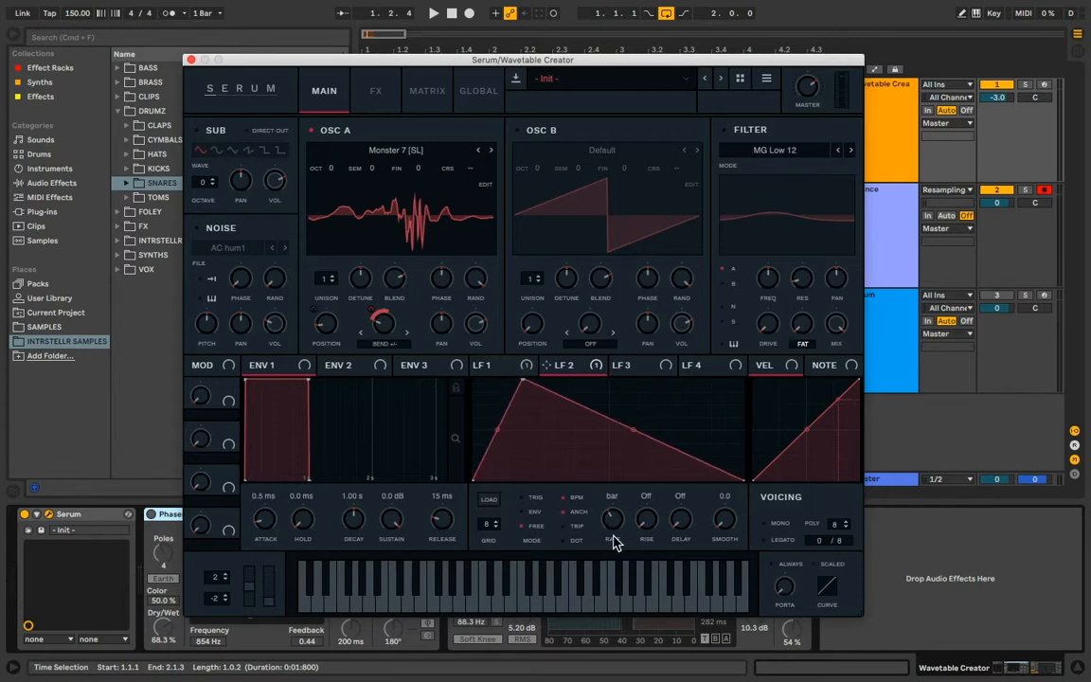
click(523, 499)
drag(524, 381, 507, 379)
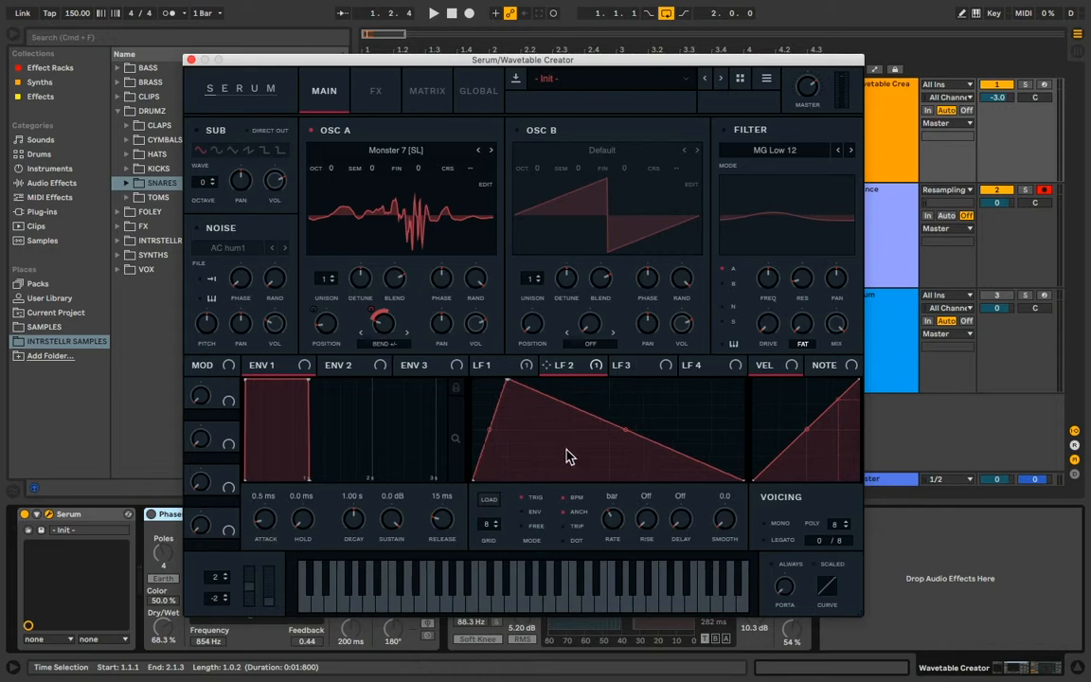
double_click(567, 449)
drag(567, 450, 597, 496)
double_click(642, 410)
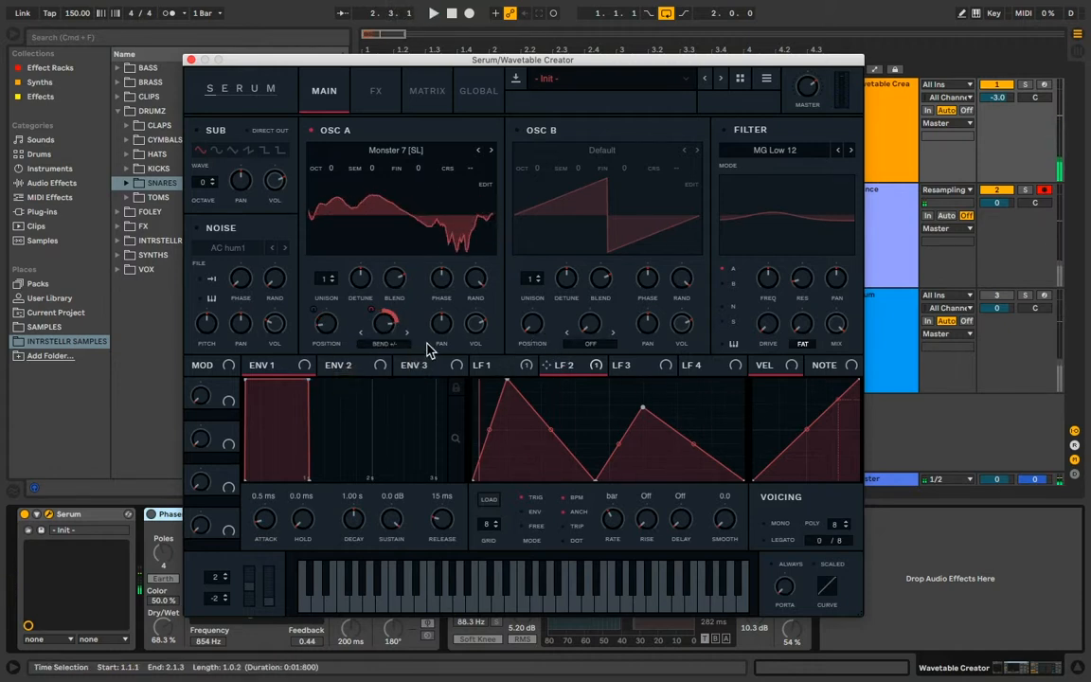
key(space)
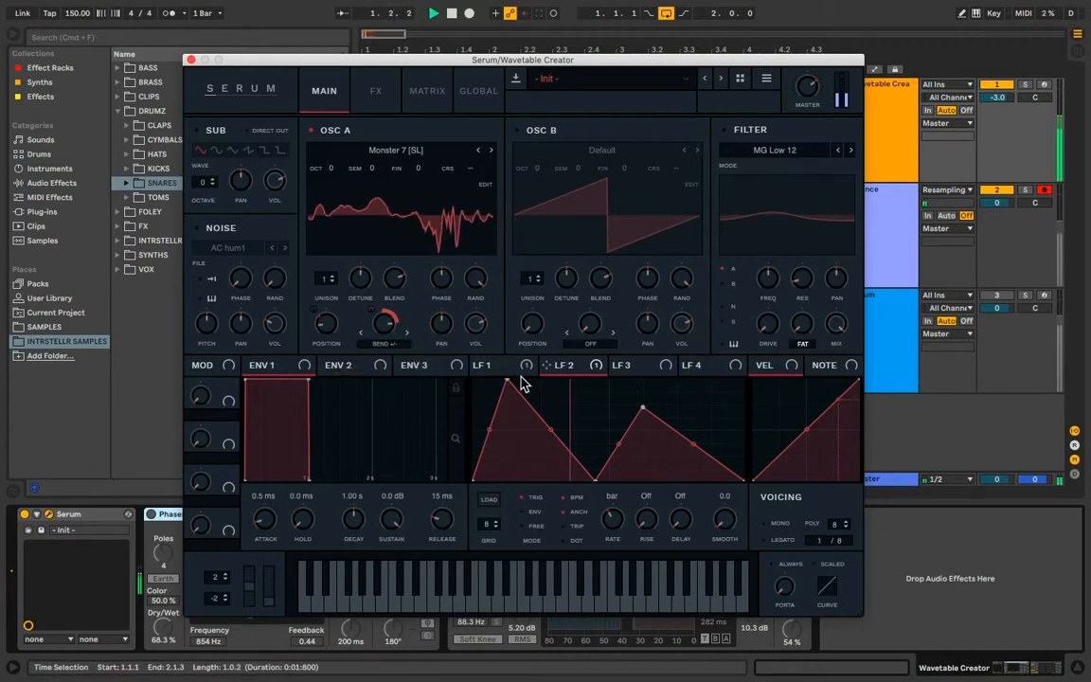
key(space)
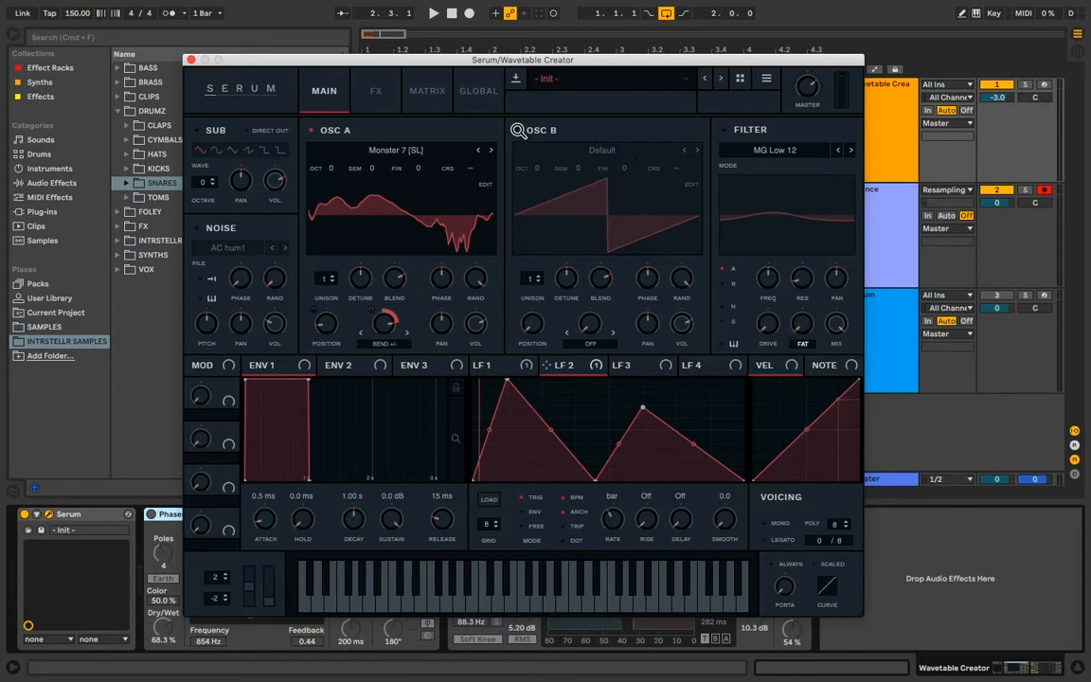
- Enable oscillator B with the Squelchy 3 [SL] wavetable and assign LFO 1 to its wavetable position
click(517, 130)
click(640, 152)
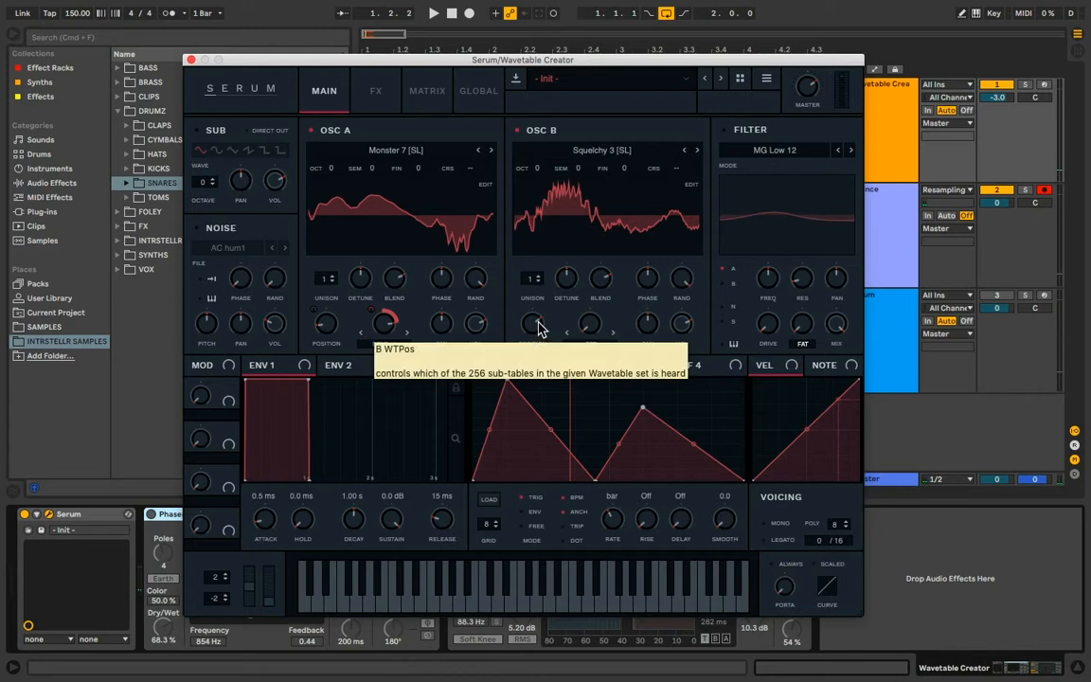
mouse_move(539, 326)
mouse_down()
mouse_move(530, 428)
mouse_move(558, 333)
mouse_move(567, 338)
mouse_move(550, 390)
mouse_move(619, 335)
mouse_move(534, 327)
mouse_up()
click(524, 368)
drag(507, 394, 525, 318)
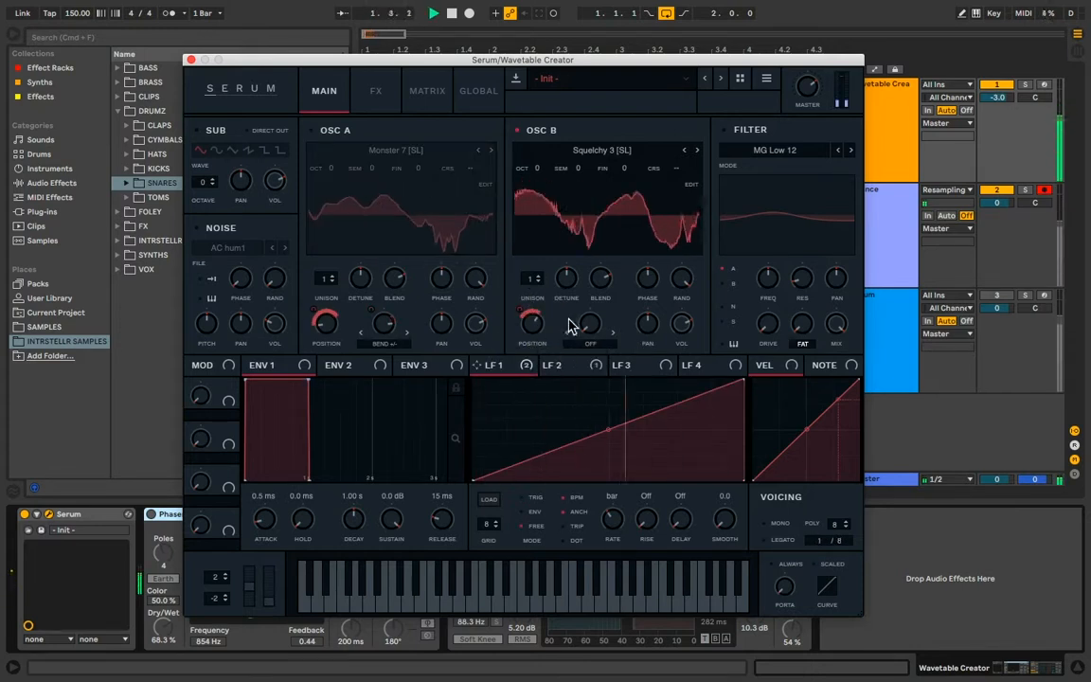
- Set oscillator B's warp mode to Bend +/- and modulate its raised warp amount with LFO 2 at -27
click(596, 343)
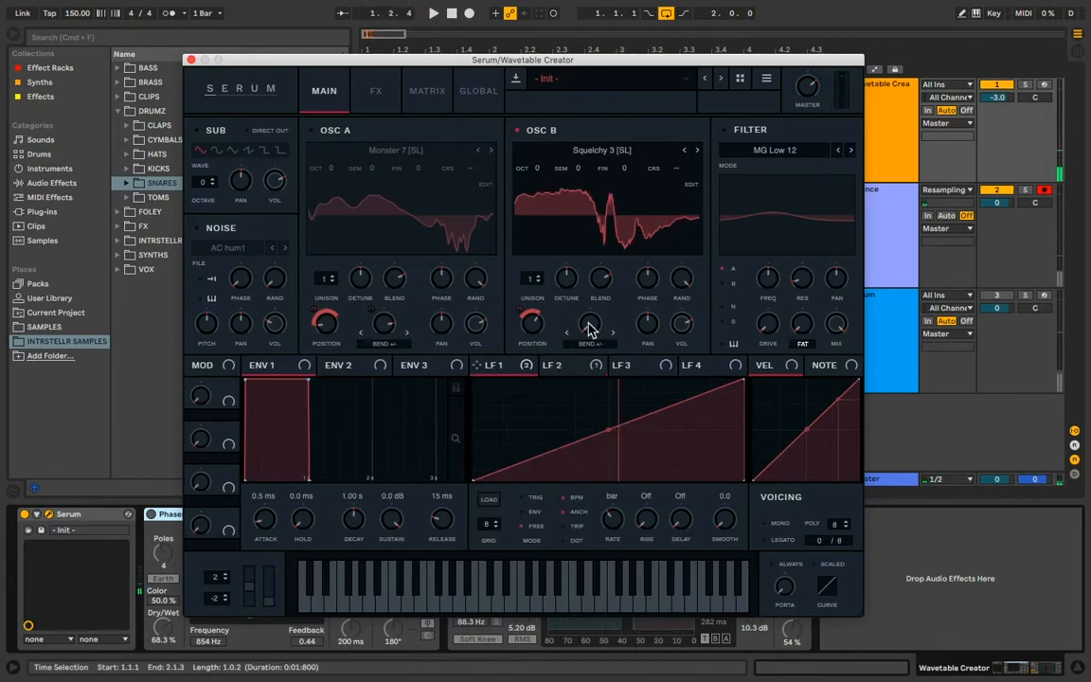
drag(588, 323, 644, 312)
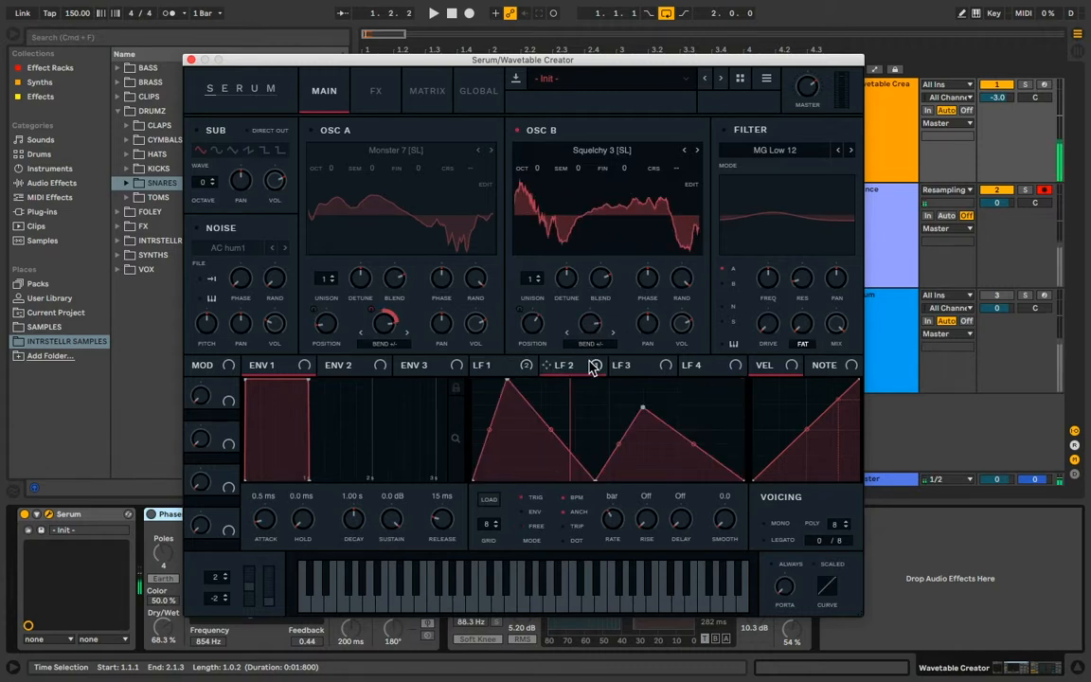
mouse_move(592, 367)
mouse_down()
mouse_move(588, 323)
mouse_move(588, 362)
mouse_up()
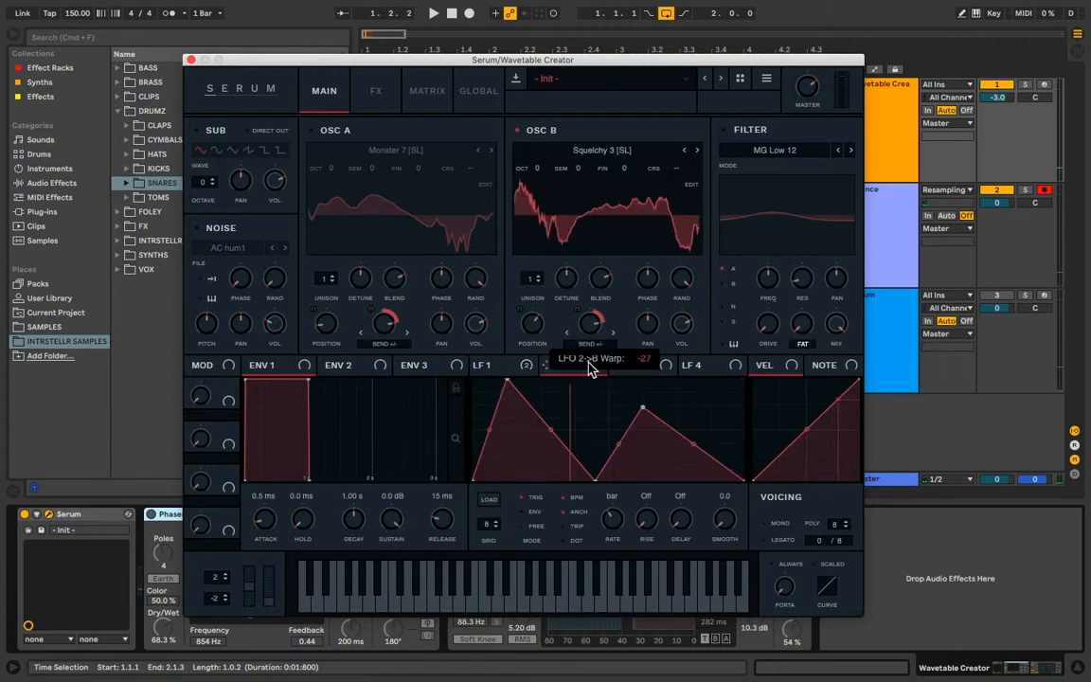
- Turn oscillator A back on to hear both oscillators, and enable the filter with the Band 12 type
click(313, 132)
key(space)
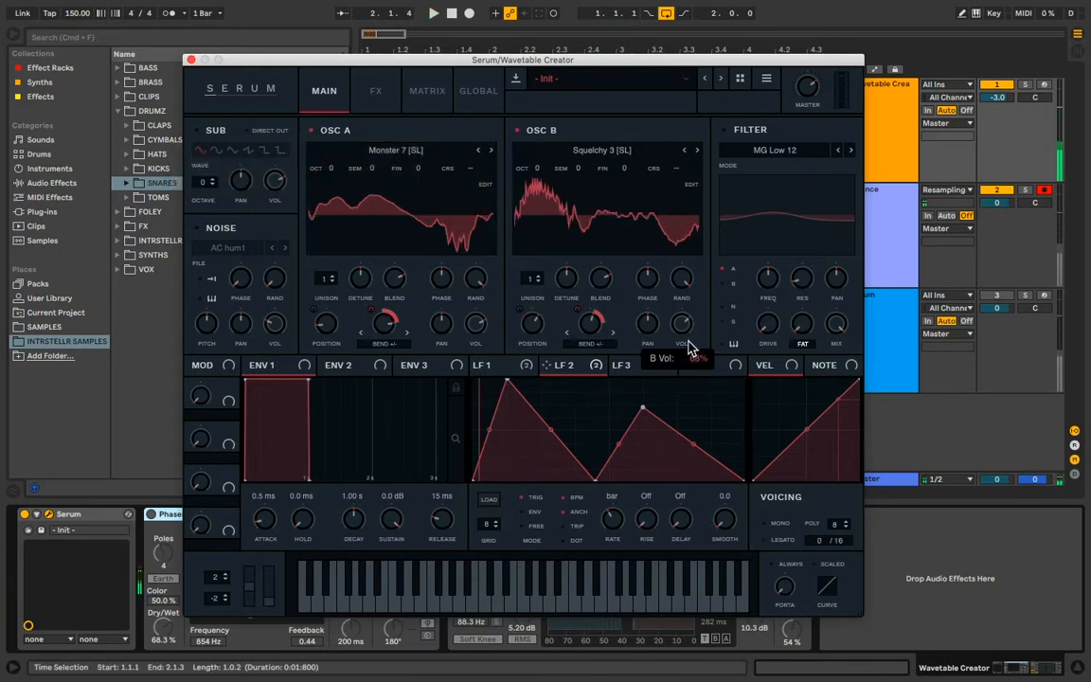
click(723, 129)
click(774, 152)
mouse_move(805, 168)
click(868, 332)
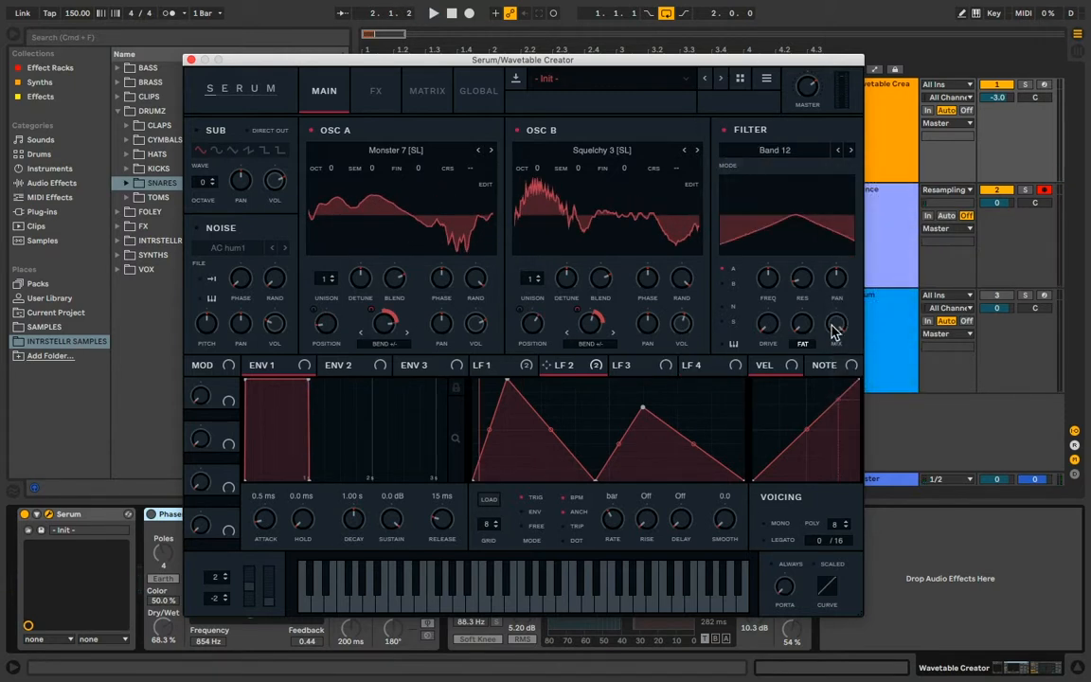
- Assign LFO 2 to the filter's lowered cutoff frequency, and reduce the filter mix to blend the effect
click(518, 370)
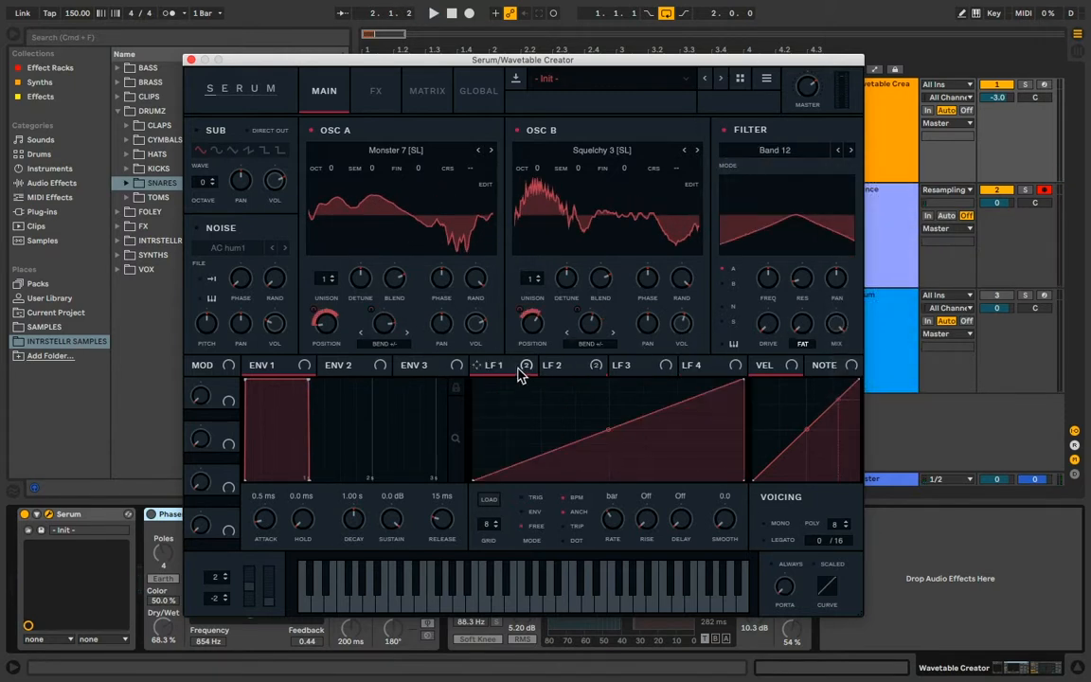
drag(553, 365, 775, 284)
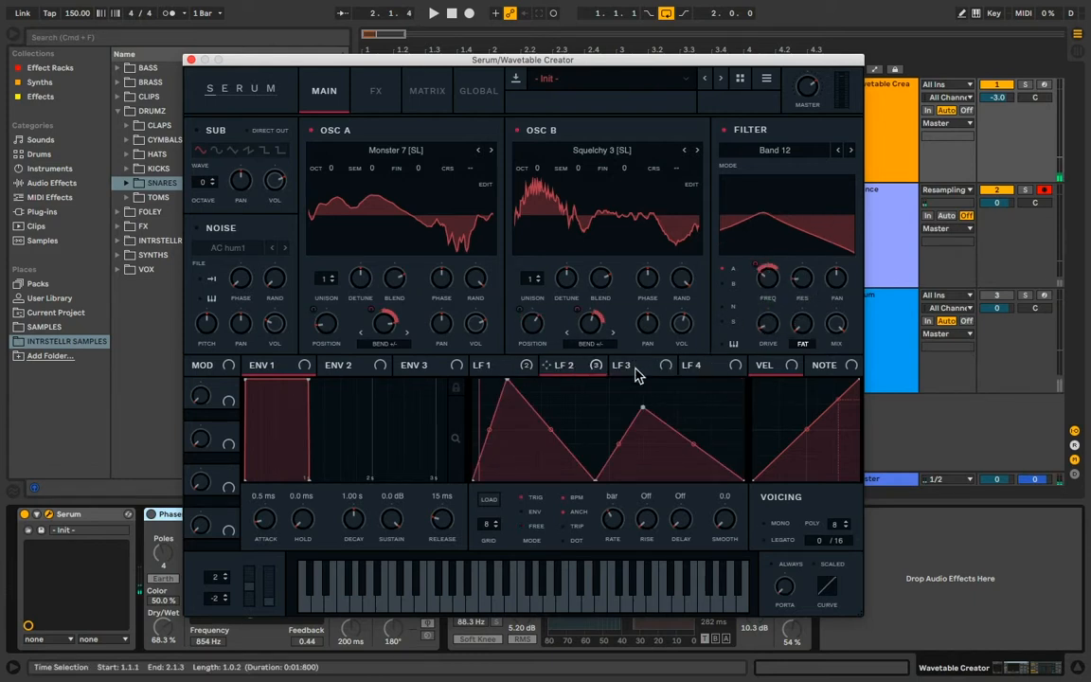
click(503, 370)
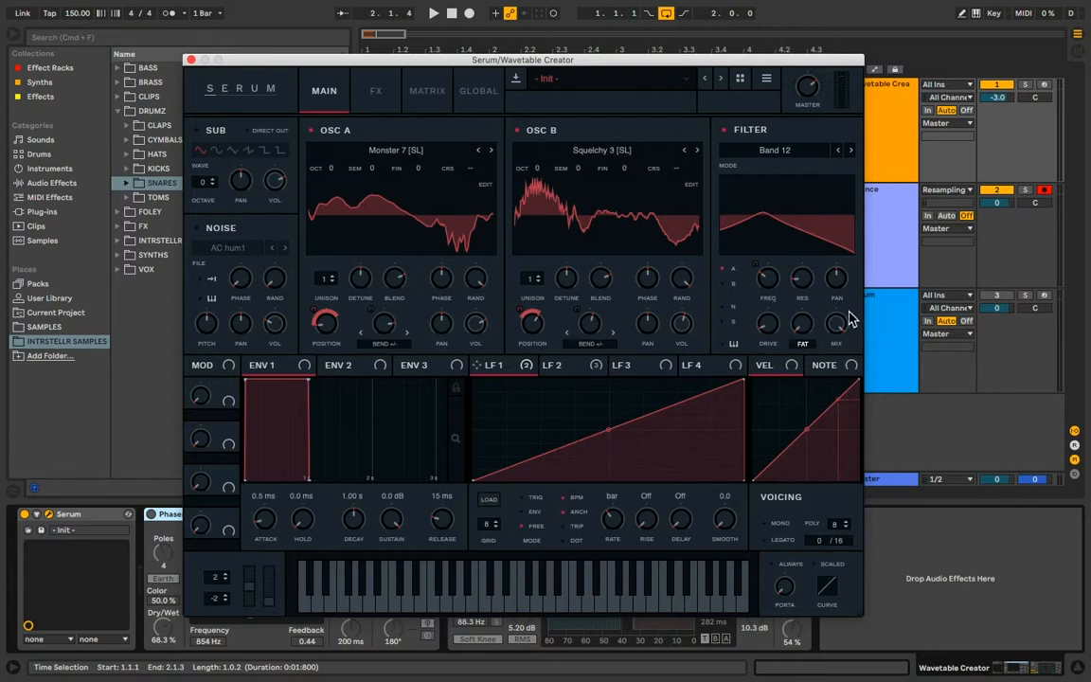
drag(846, 330, 840, 370)
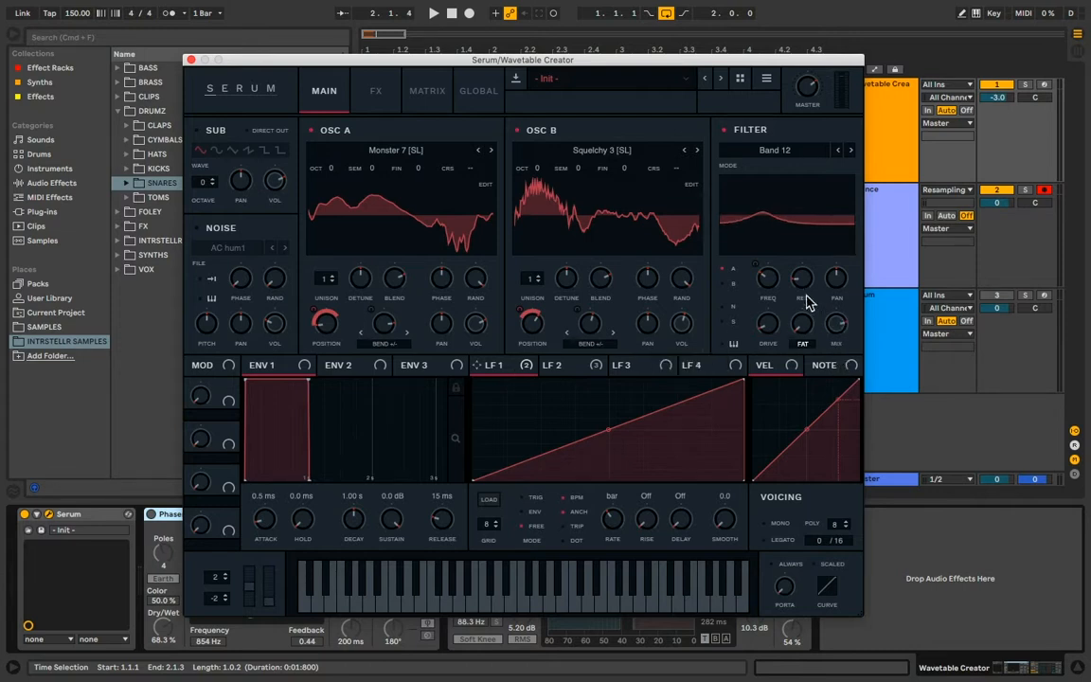
key(space)
click(563, 364)
- Enable the Hyper/Dimension effect and add SoftClip distortion with raised drive, auditioning it during playback
click(375, 90)
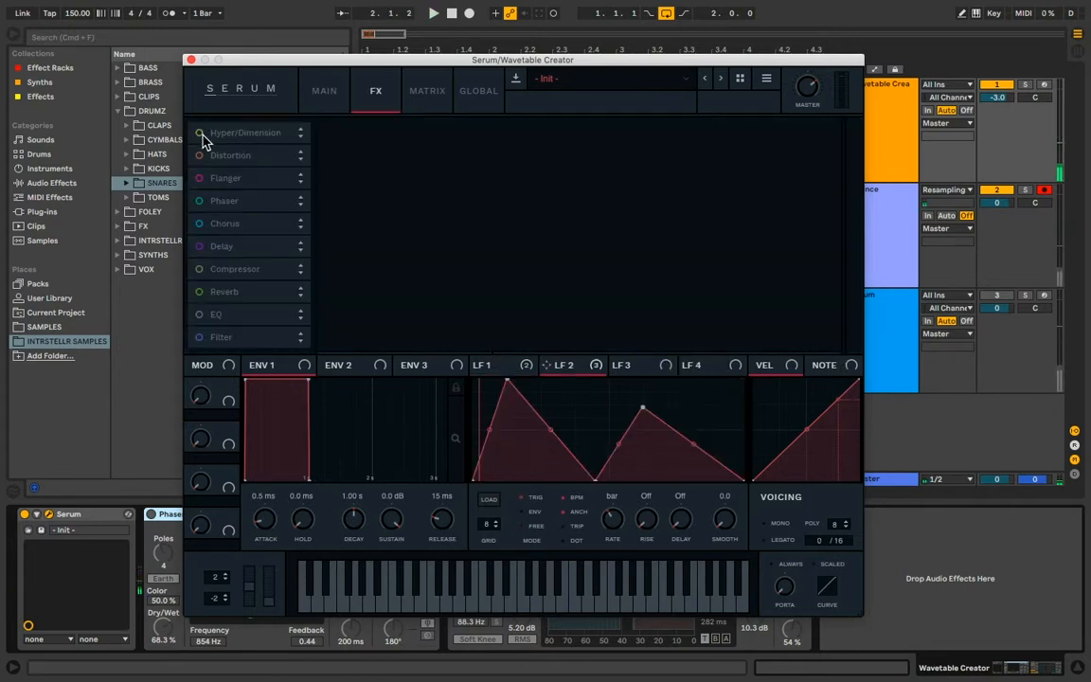
click(200, 134)
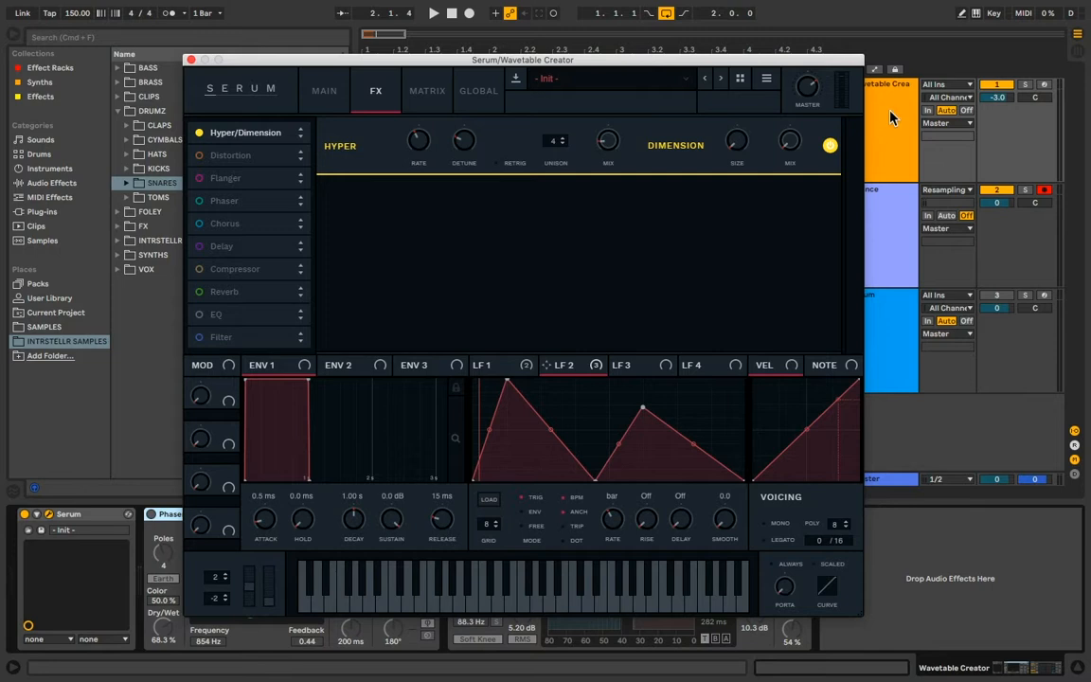
click(200, 155)
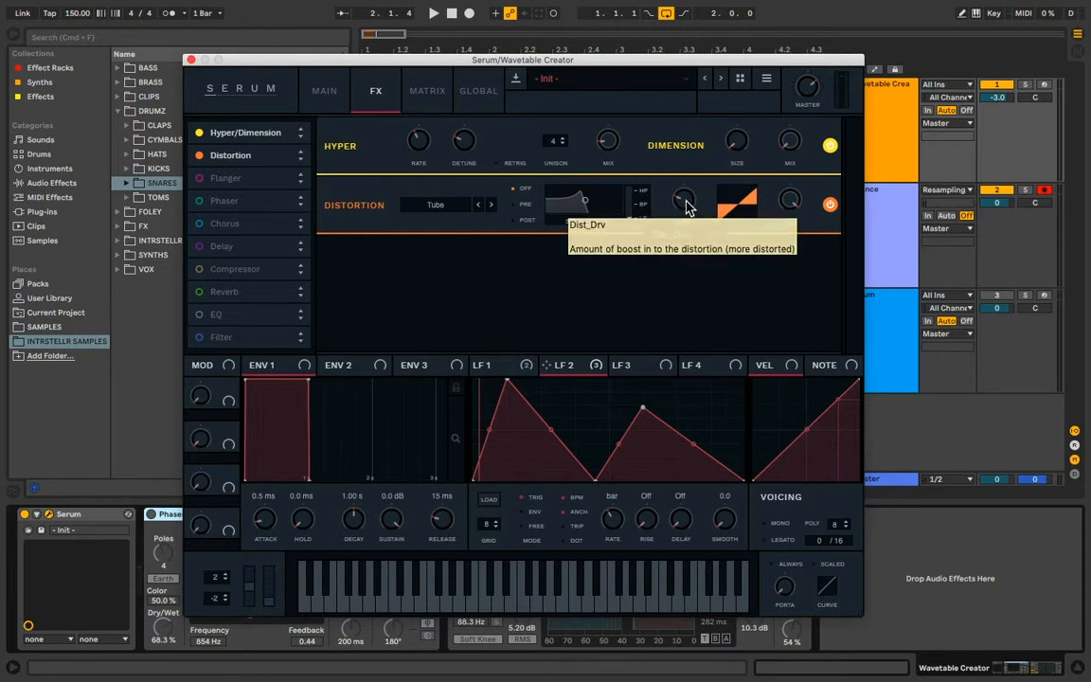
drag(688, 208, 738, 163)
key(space)
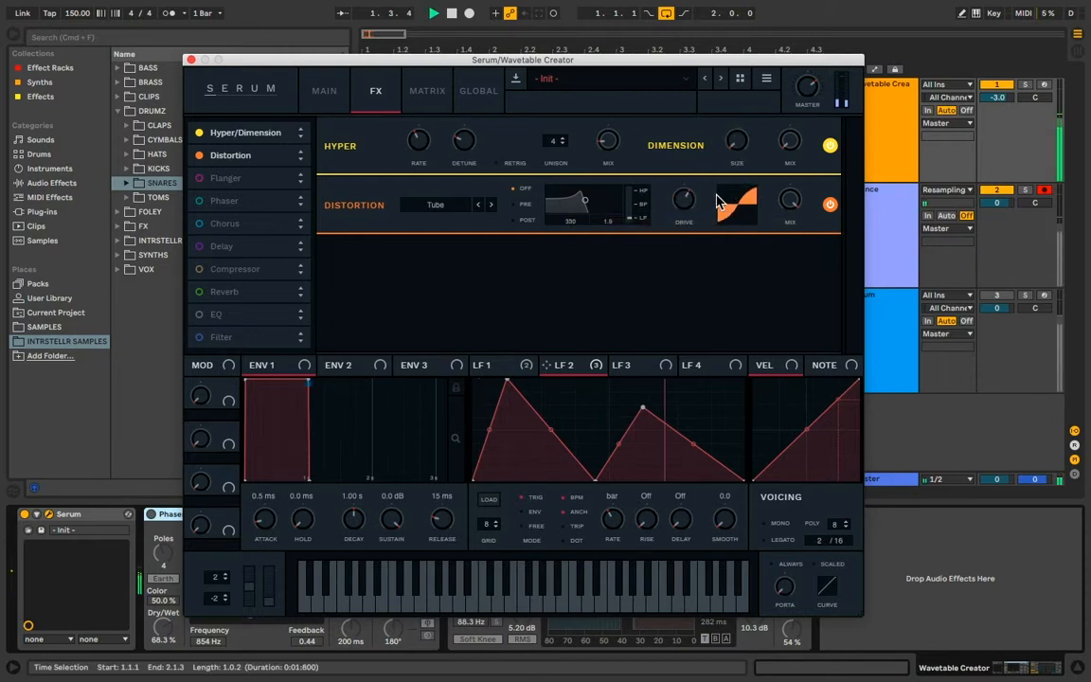
click(490, 205)
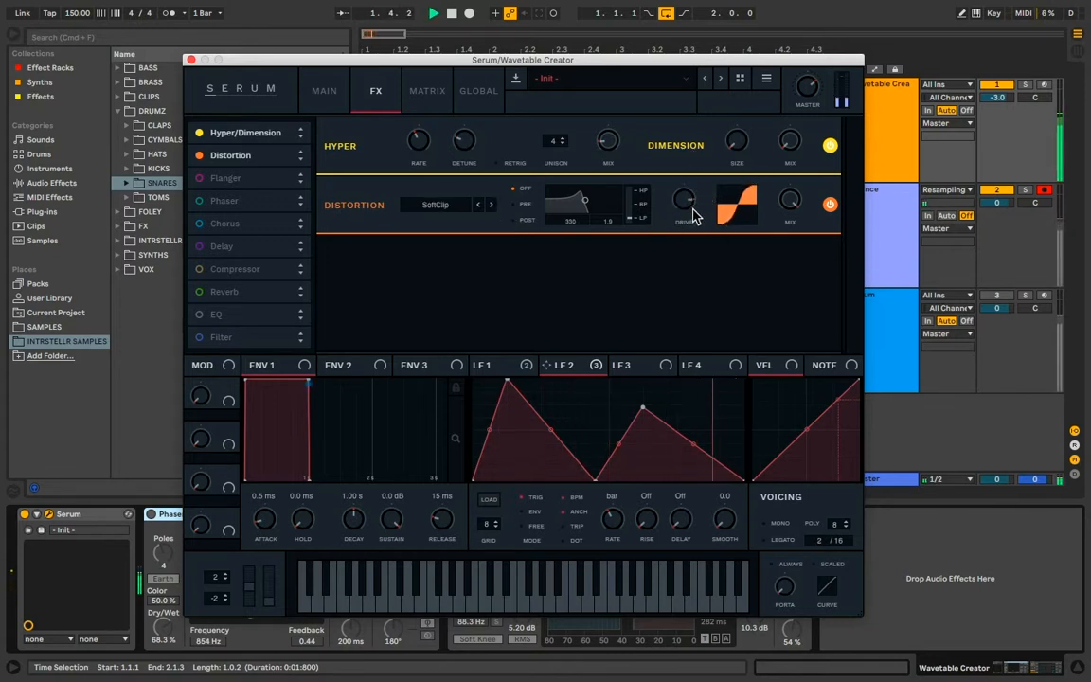
- Enable the compressor in multiband mode and adjust its gain while playing the patch
click(198, 269)
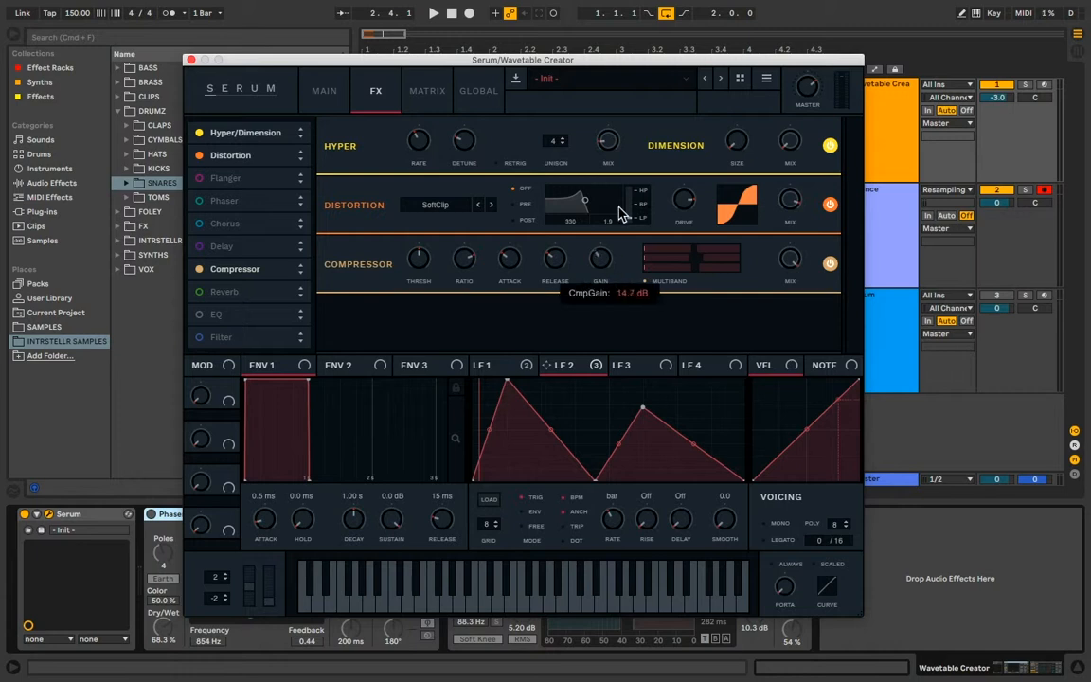
key(space)
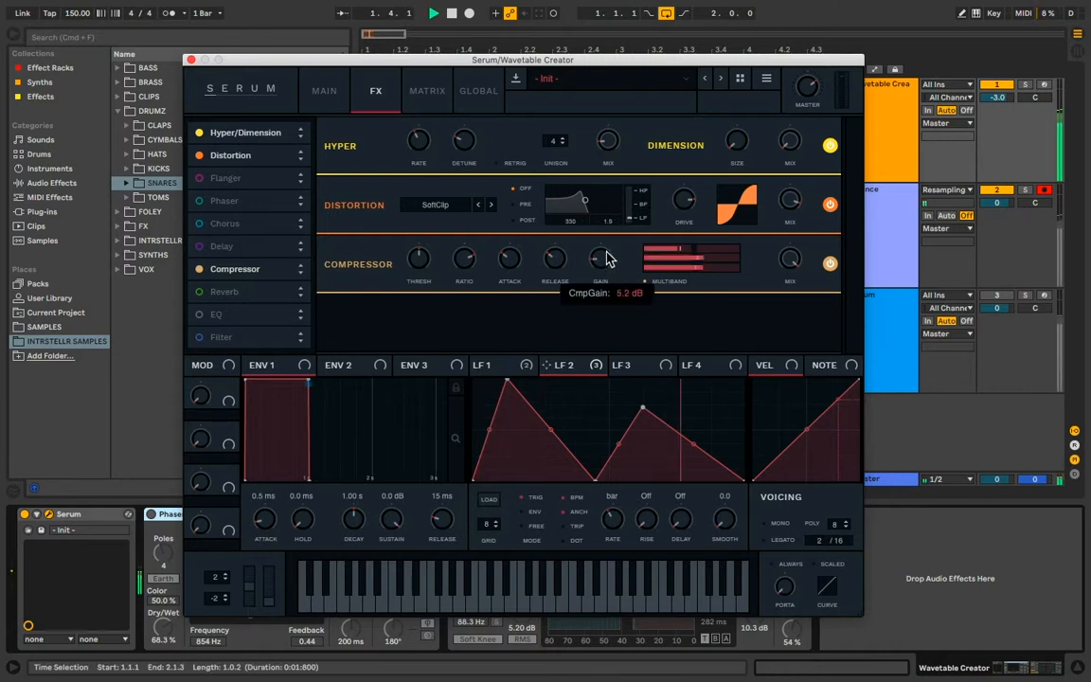
key(space)
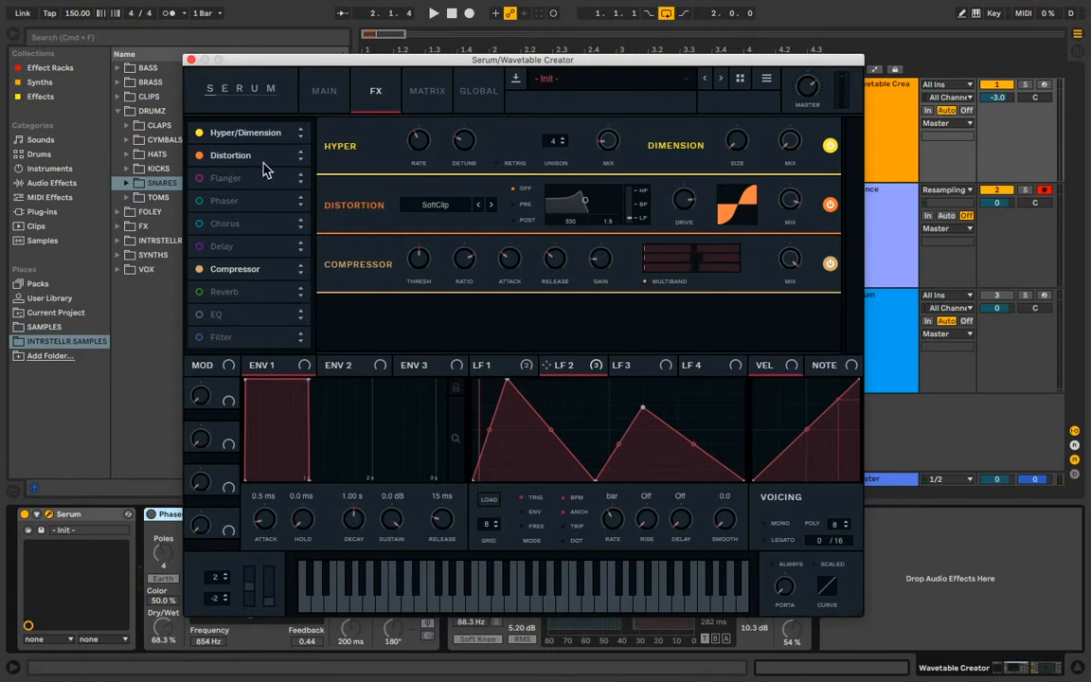
- Turn on the track's Phaser with Earth mode, 803 Hz, 0.50 feedback and 84.9% dry/wet, and enable OTT at 51% amount
key(ctrl+alt+p)
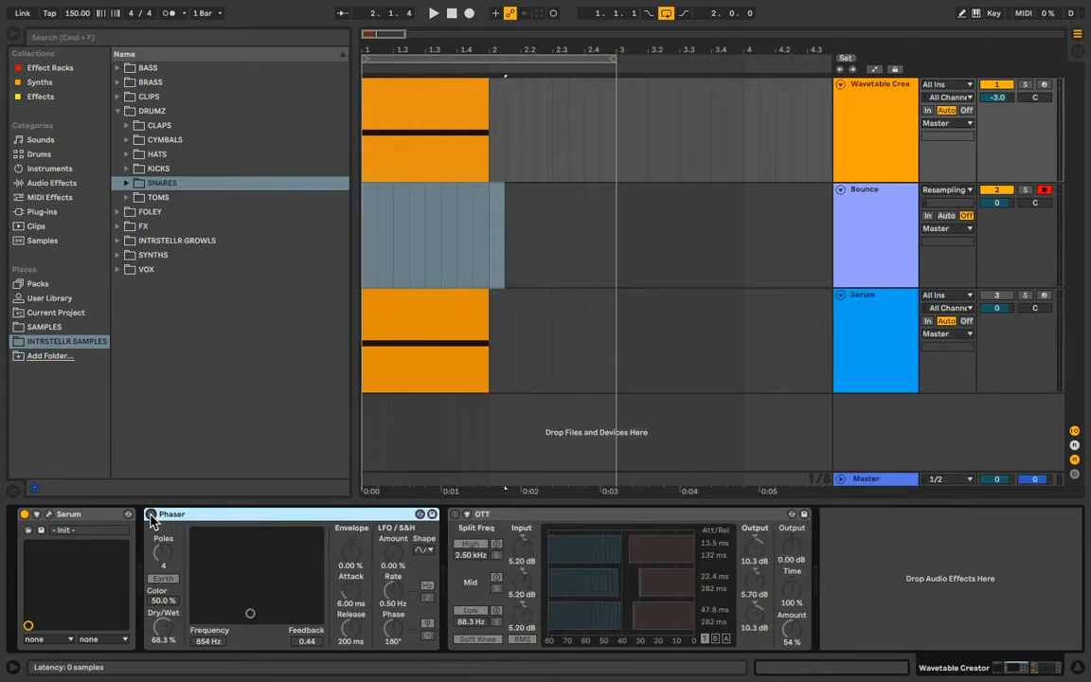
key(space)
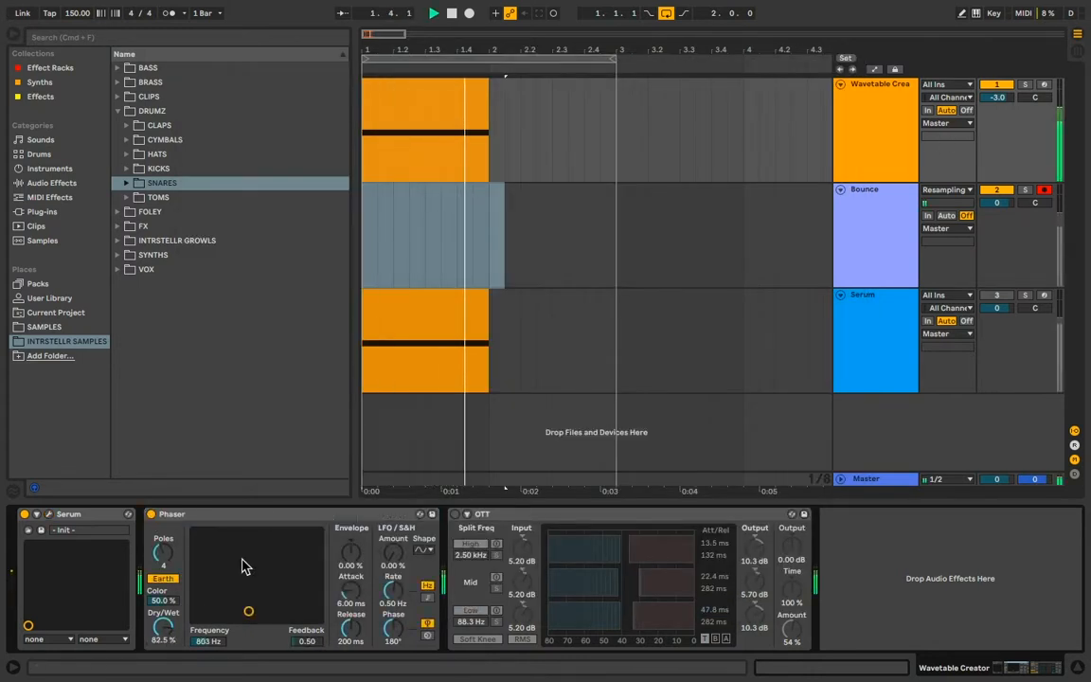
key(space)
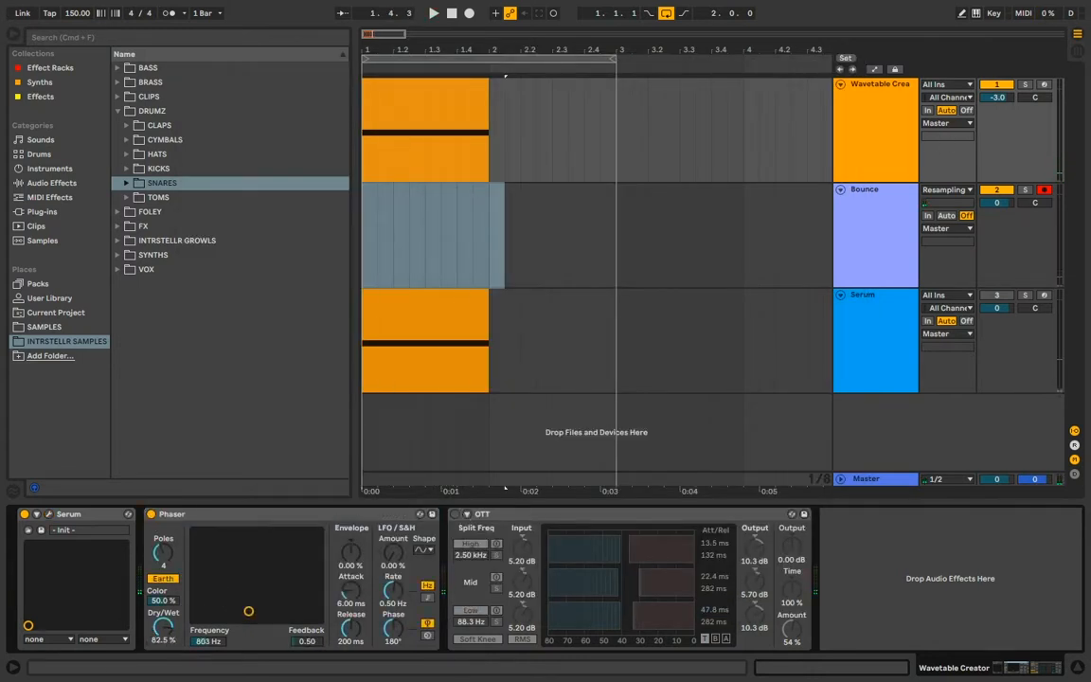
key(space)
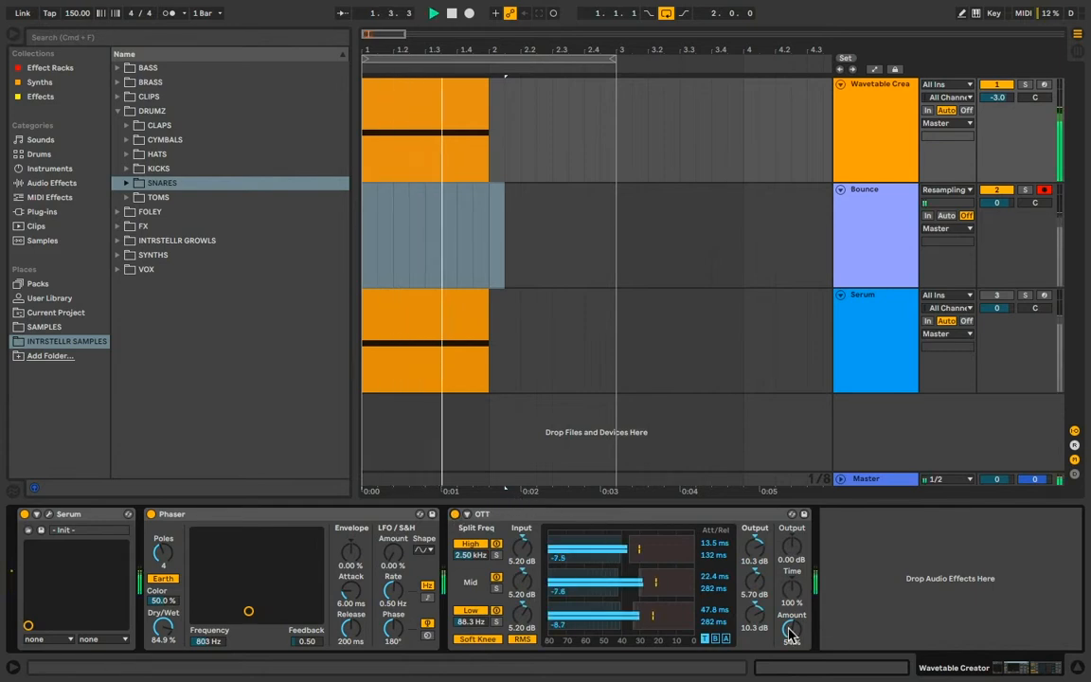
key(space)
- Add a Saturator after OTT with 1.71 dB drive and Soft Clip on, and play the result
right_click(872, 574)
mouse_move(886, 593)
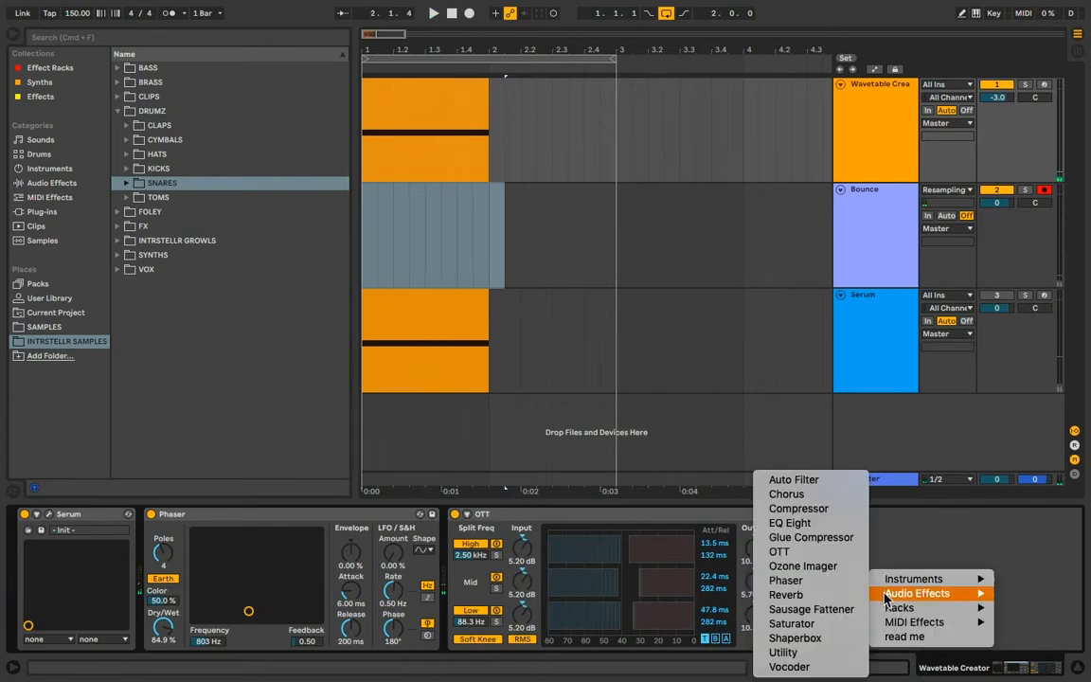
click(791, 623)
key(space)
key(space)
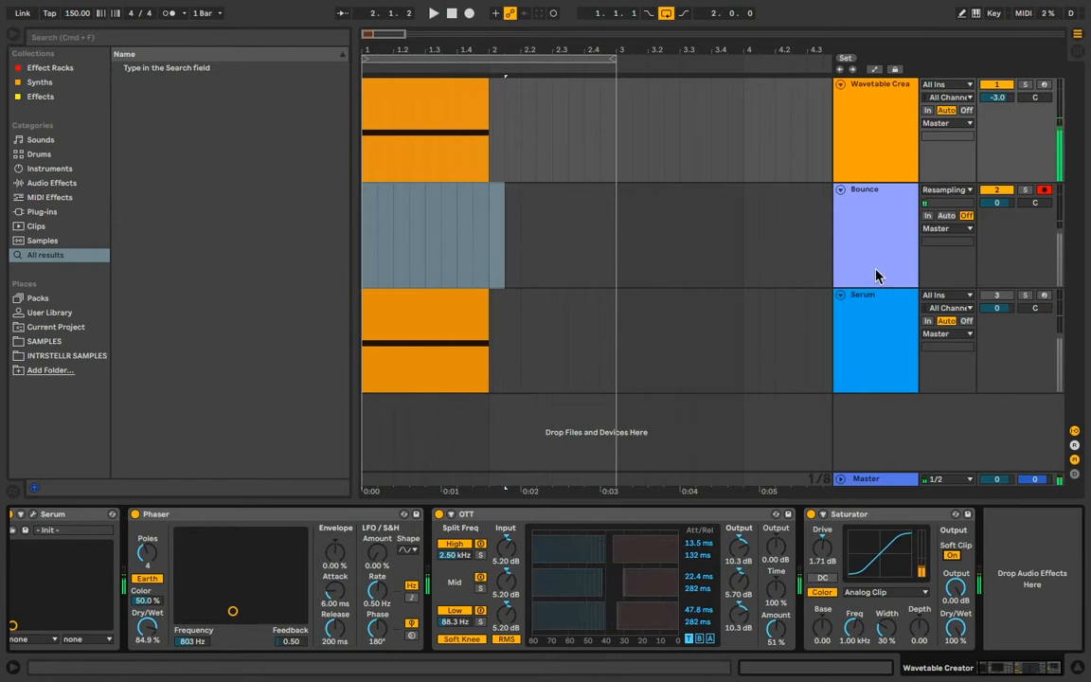
- Delete the old clip on the Bounce track and resample the processed patch into a new clip
click(367, 267)
key(Delete)
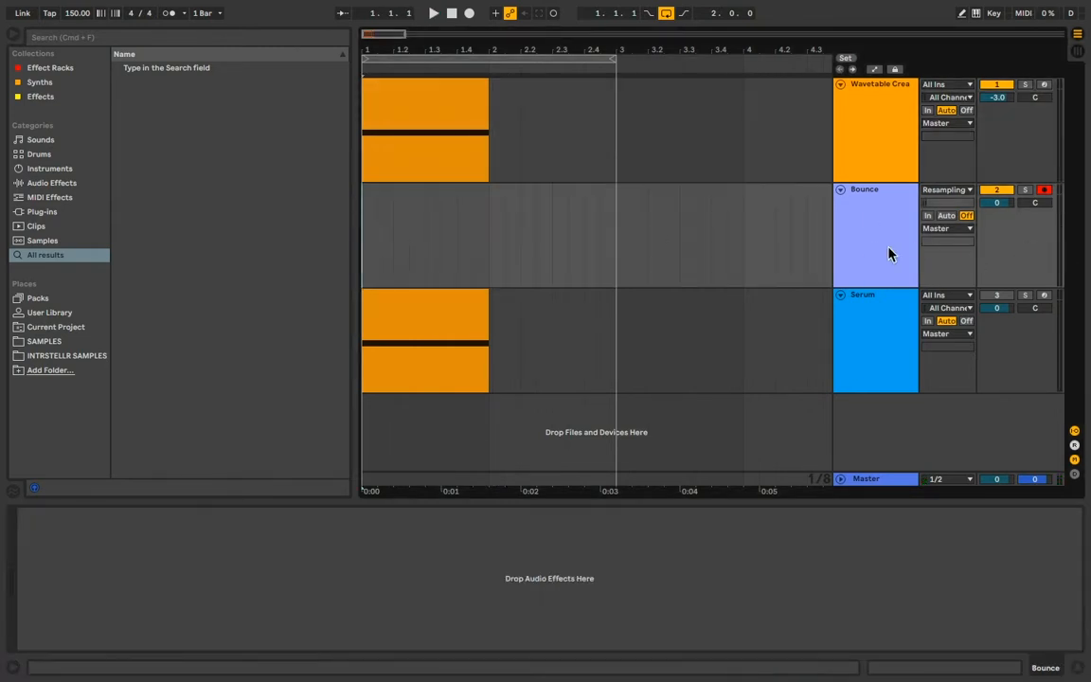
key(ctrl+z)
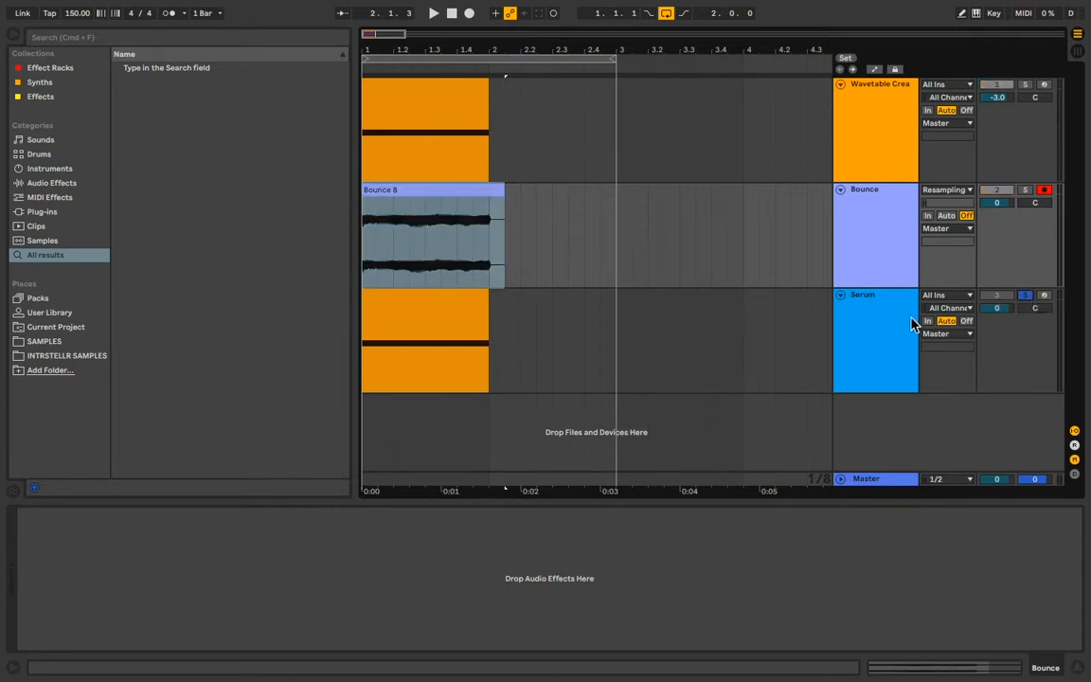
- Import the Bounce 8 recording into oscillator A on the soloed Serum track, and sweep its wavetable position while playing
click(905, 312)
click(871, 257)
key(Down)
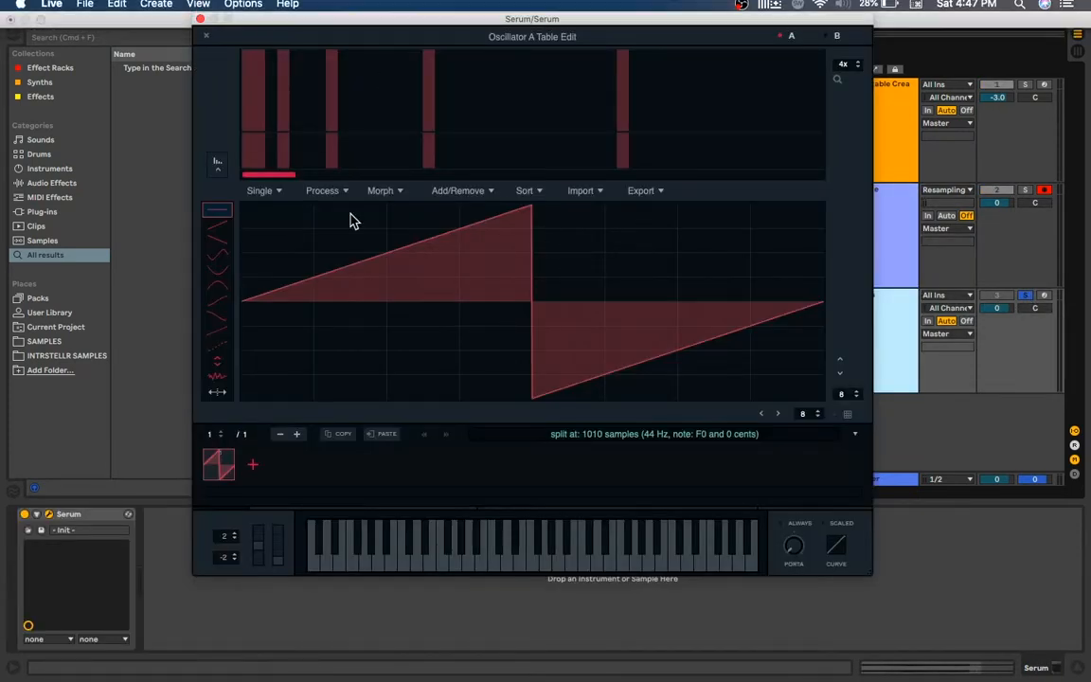
drag(294, 30, 302, 248)
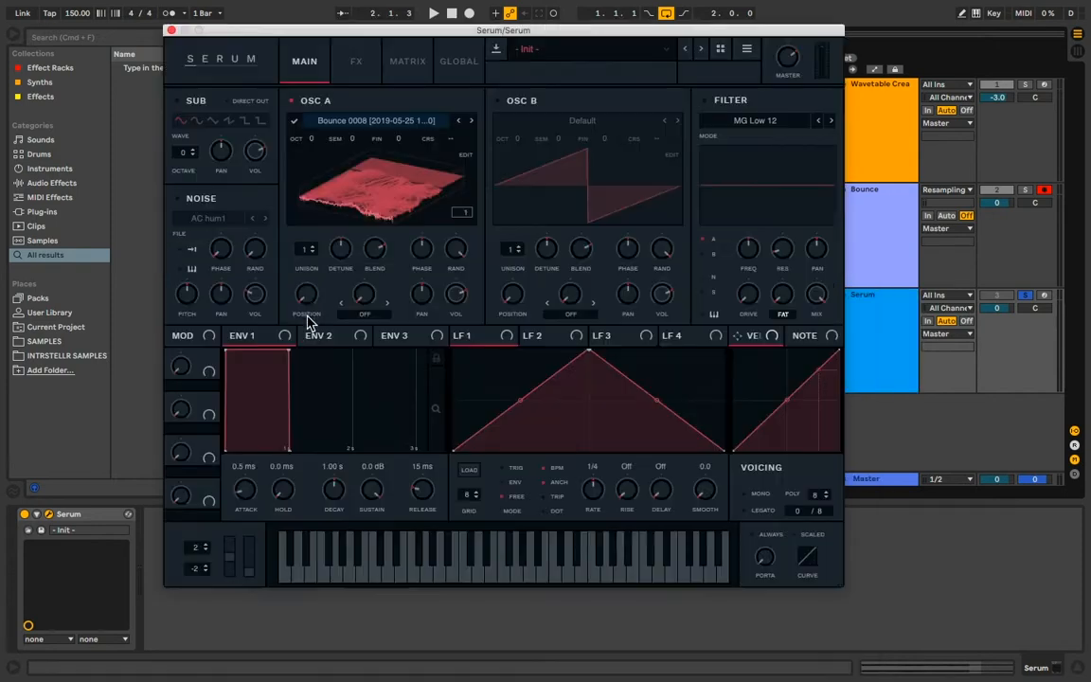
drag(305, 321, 341, 239)
key(space)
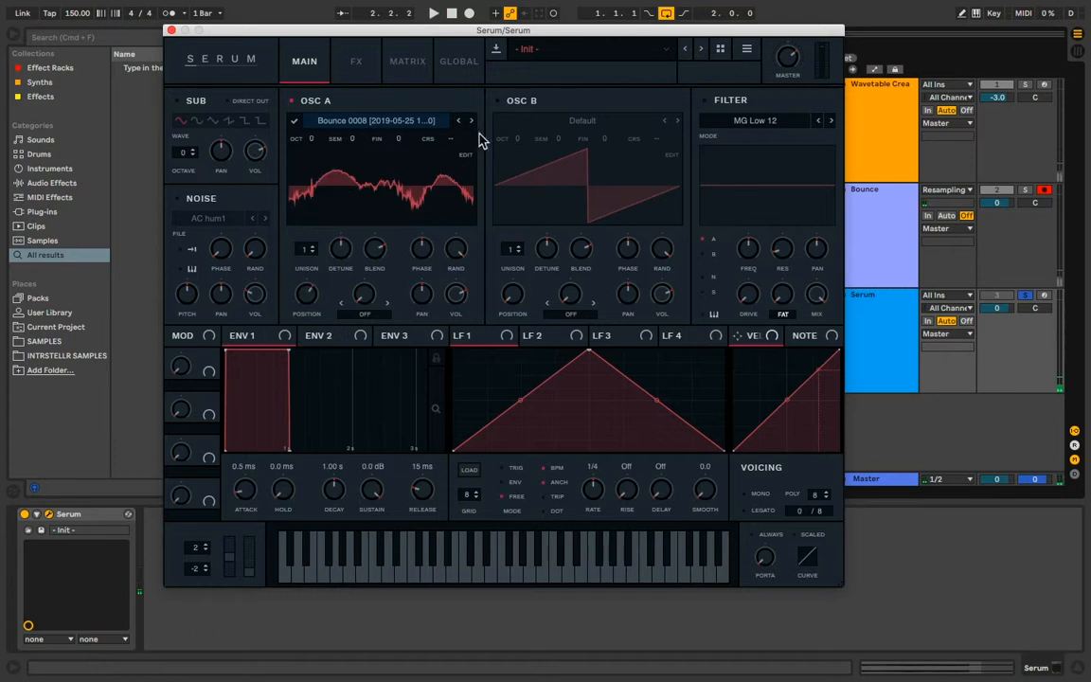
- Open oscillator A's wavetable editor and remove the trailing frames from 71 onward
click(464, 156)
click(778, 489)
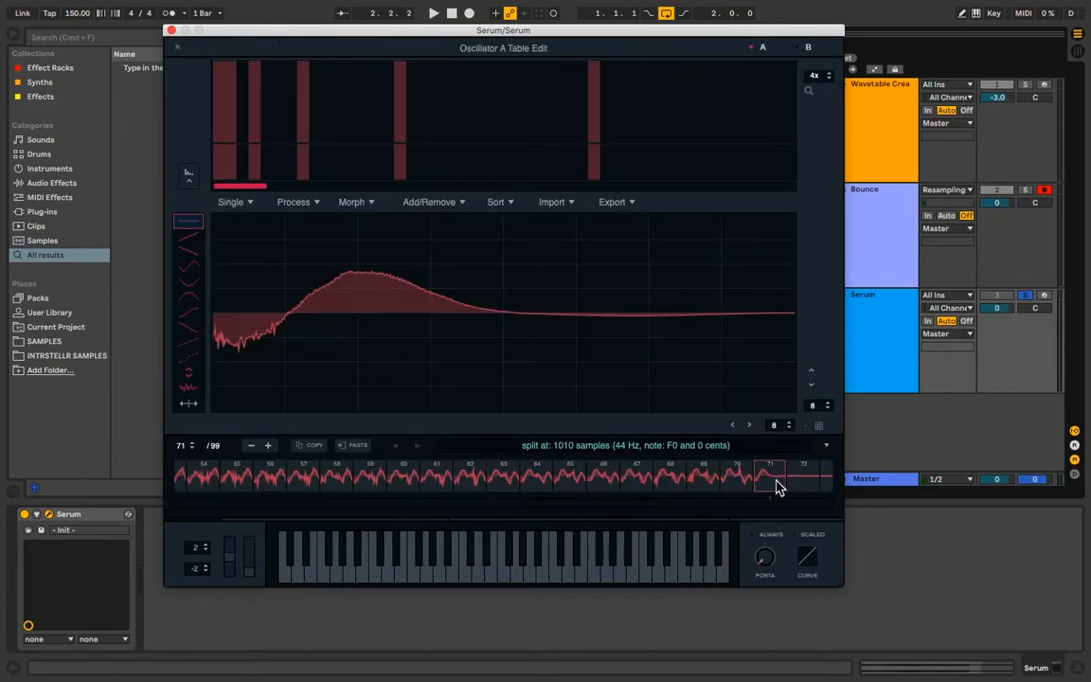
click(737, 477)
click(762, 477)
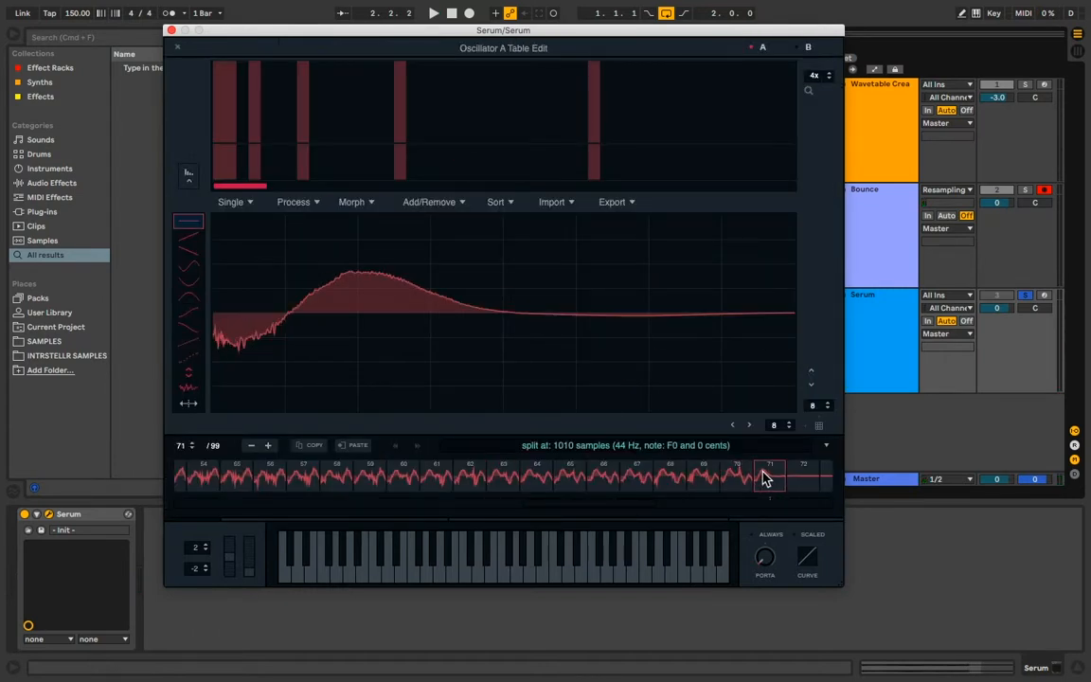
click(454, 206)
click(474, 293)
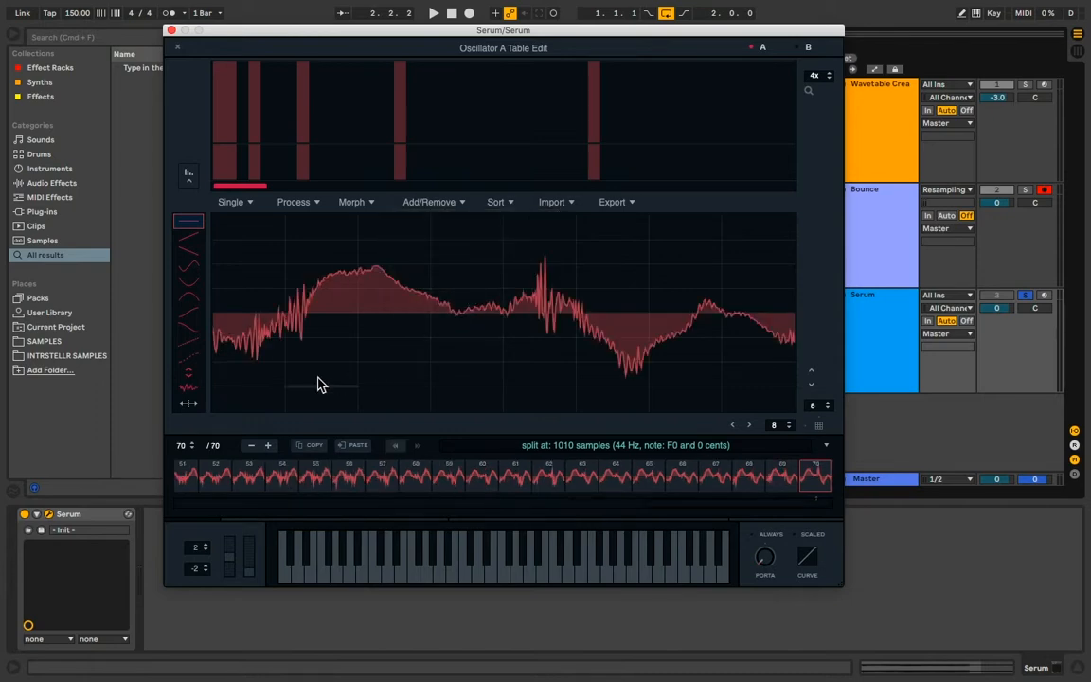
- Normalize each wavetable frame separately and remove the DC offset
click(294, 202)
click(299, 219)
click(301, 203)
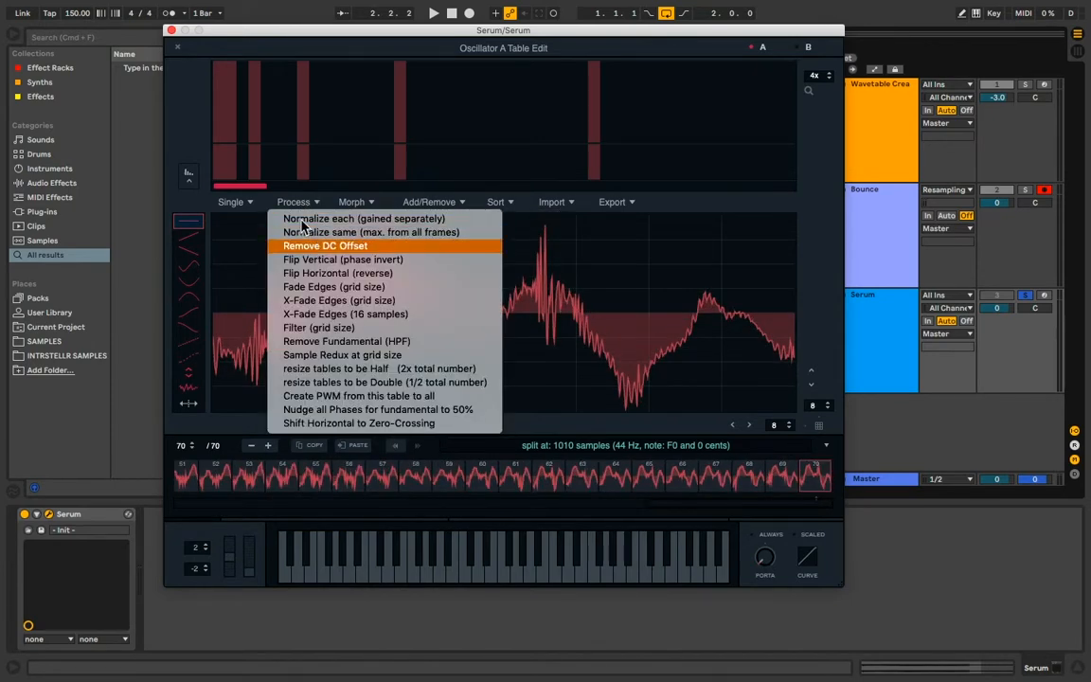
click(303, 223)
click(297, 203)
click(295, 219)
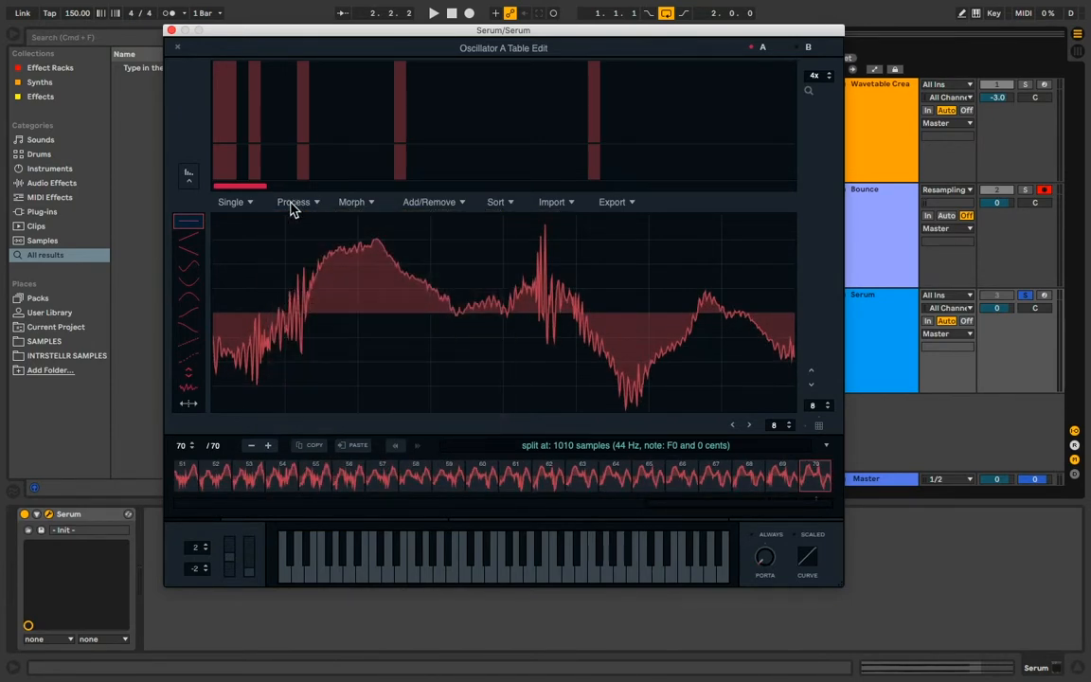
- Apply X-Fade Edges (16 samples) and Morph - Crossfade to the wavetable, and close the editor
click(293, 202)
click(303, 312)
click(346, 200)
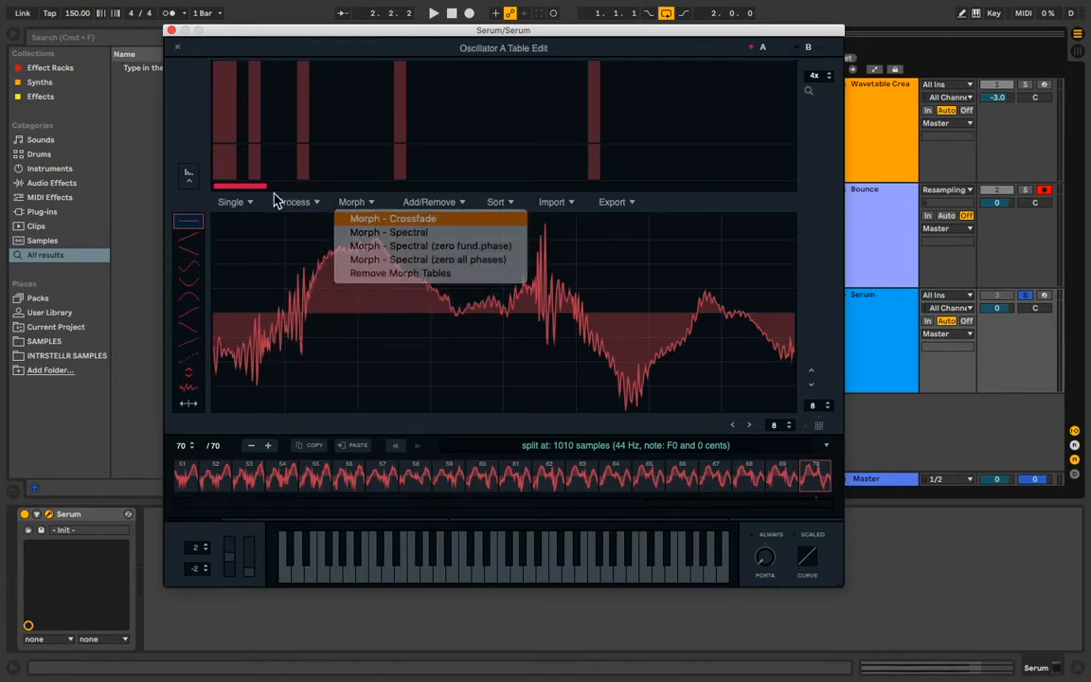
key(Escape)
click(177, 46)
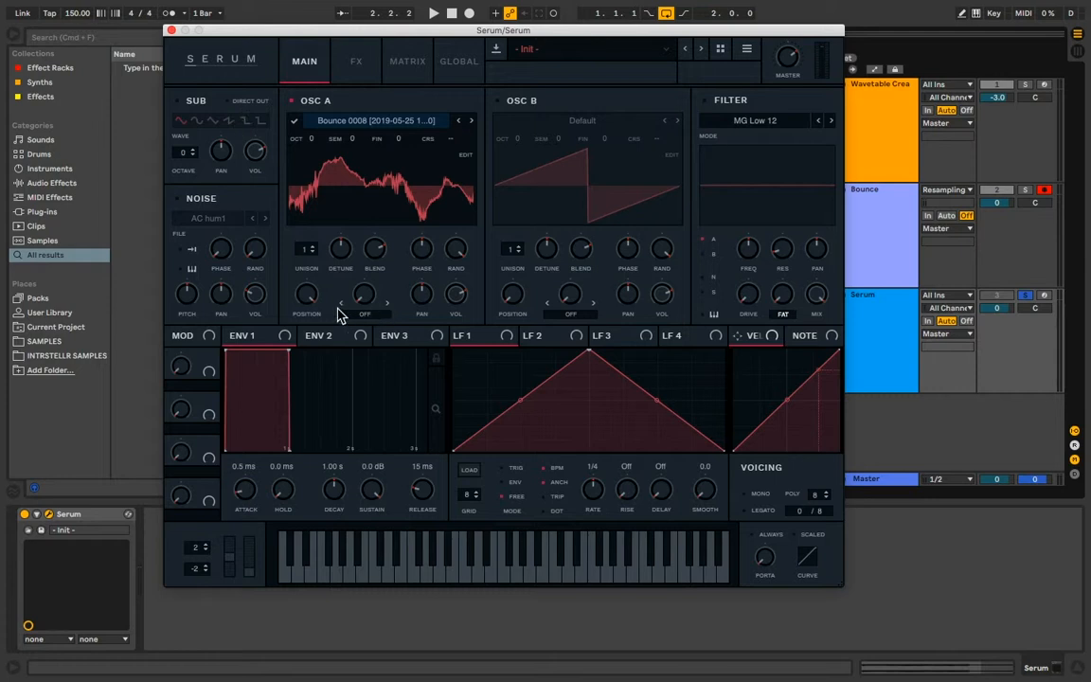
- Audition the wavetable across its positions and save it in the User tables folder as TutorialWavetable
key(space)
drag(309, 297, 290, 331)
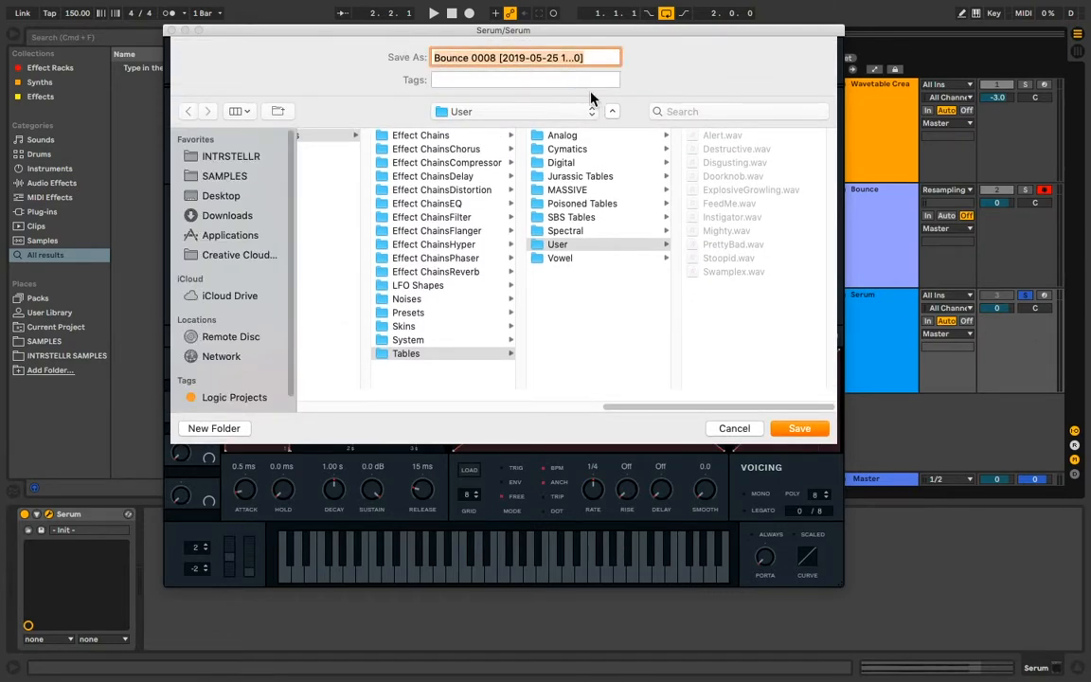
text(Tuto)
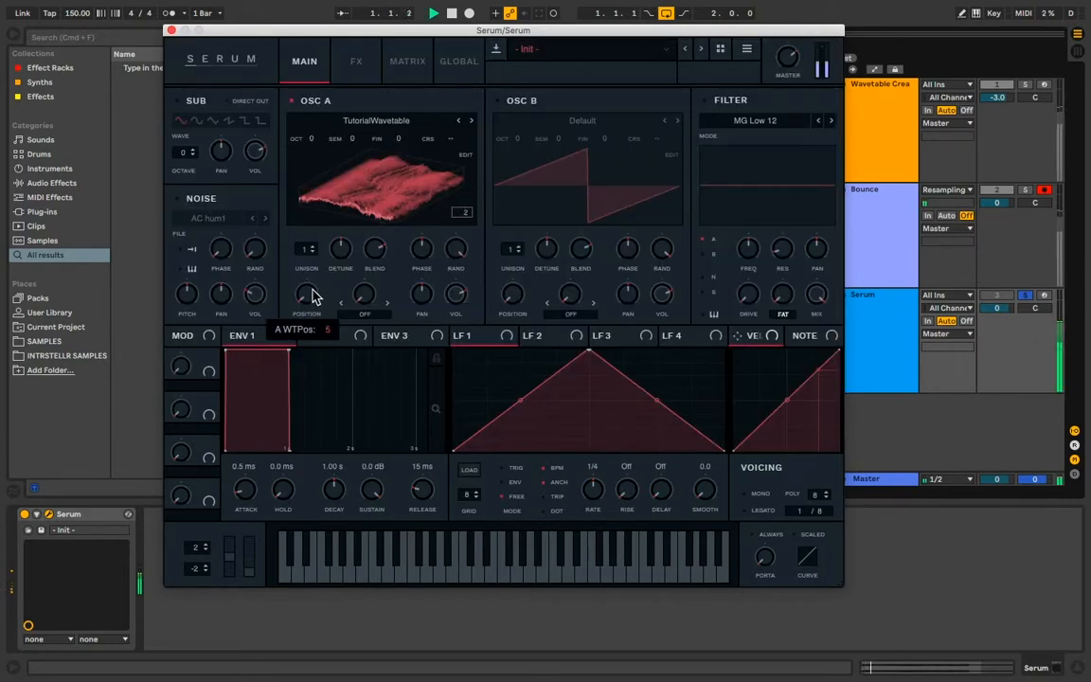
- Sweep oscillator A's wavetable position up to 256 while playing TutorialWavetable, and close the synth window
drag(351, 153, 315, 209)
key(space)
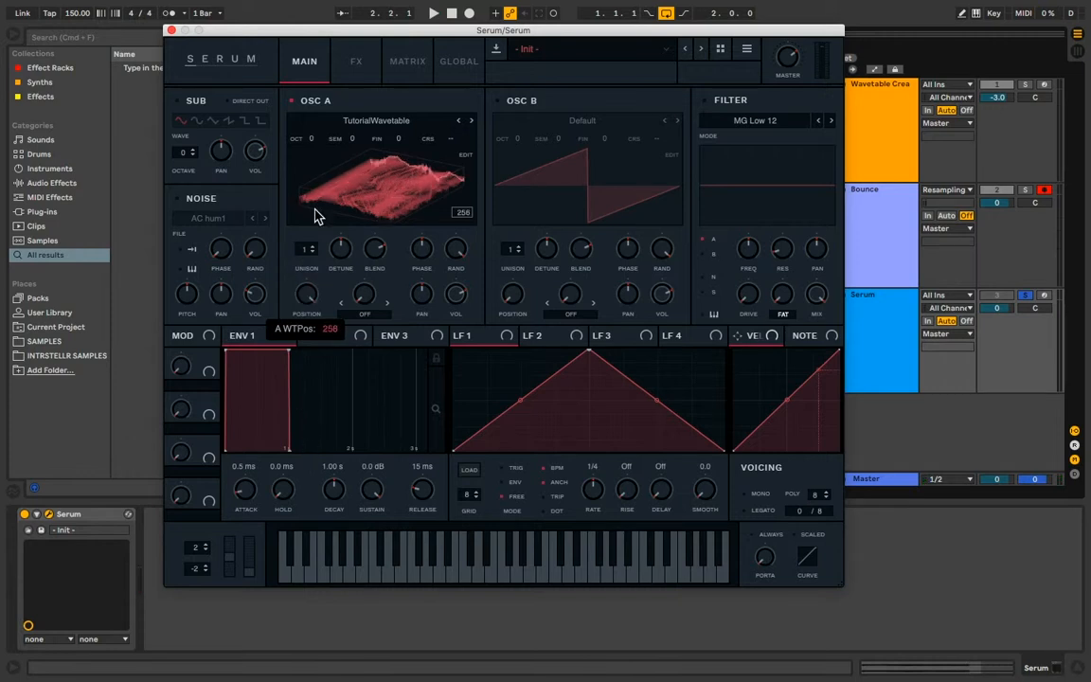
click(170, 31)
- Select the Bounce 8 clip and turn off the solo on the Serum track
click(462, 226)
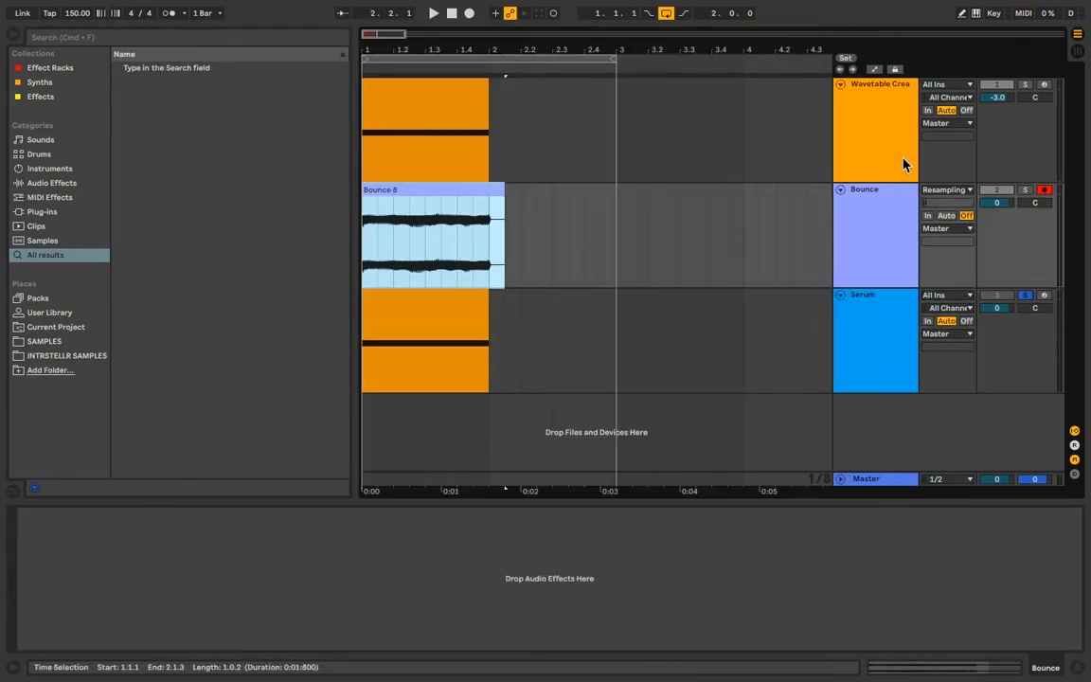
key(Down)
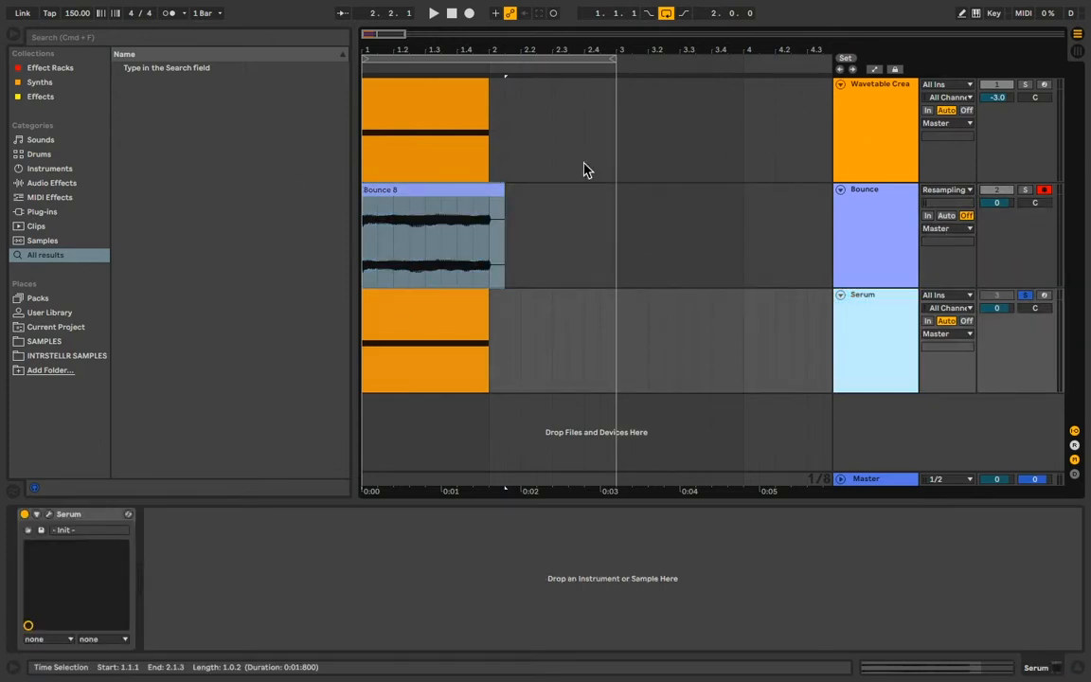
click(424, 192)
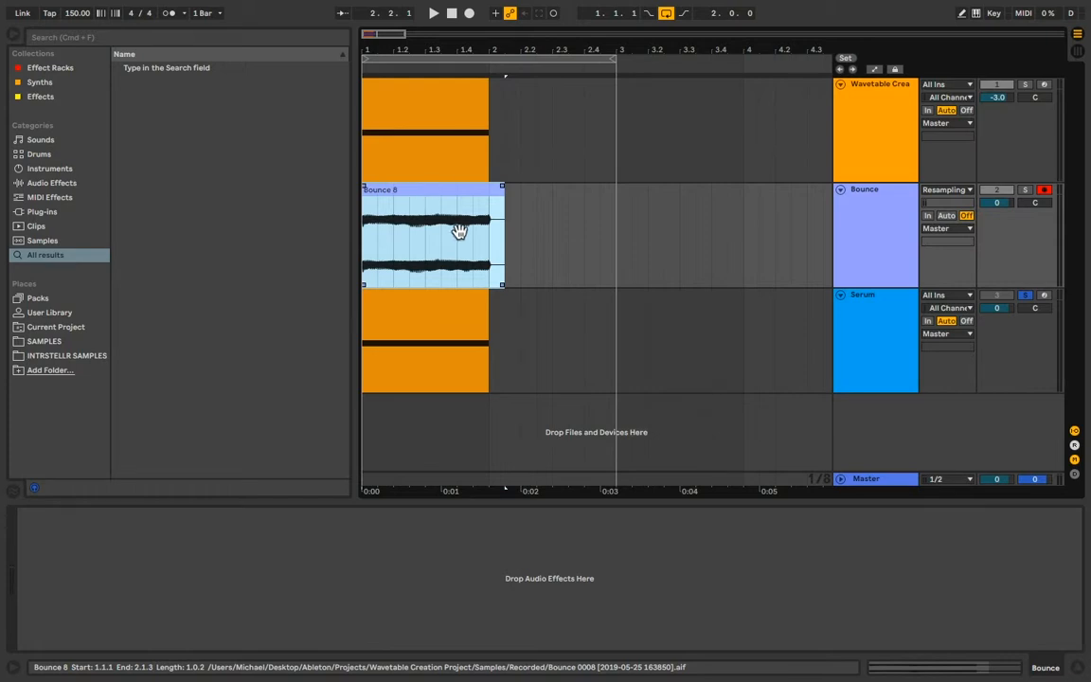
key(super+z)
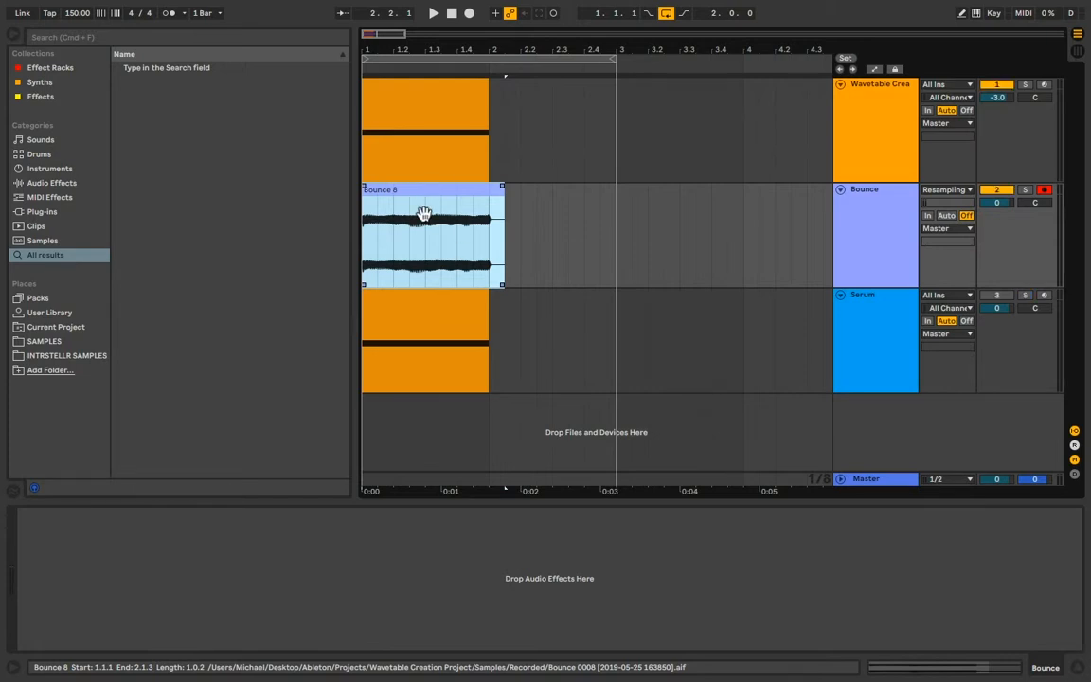